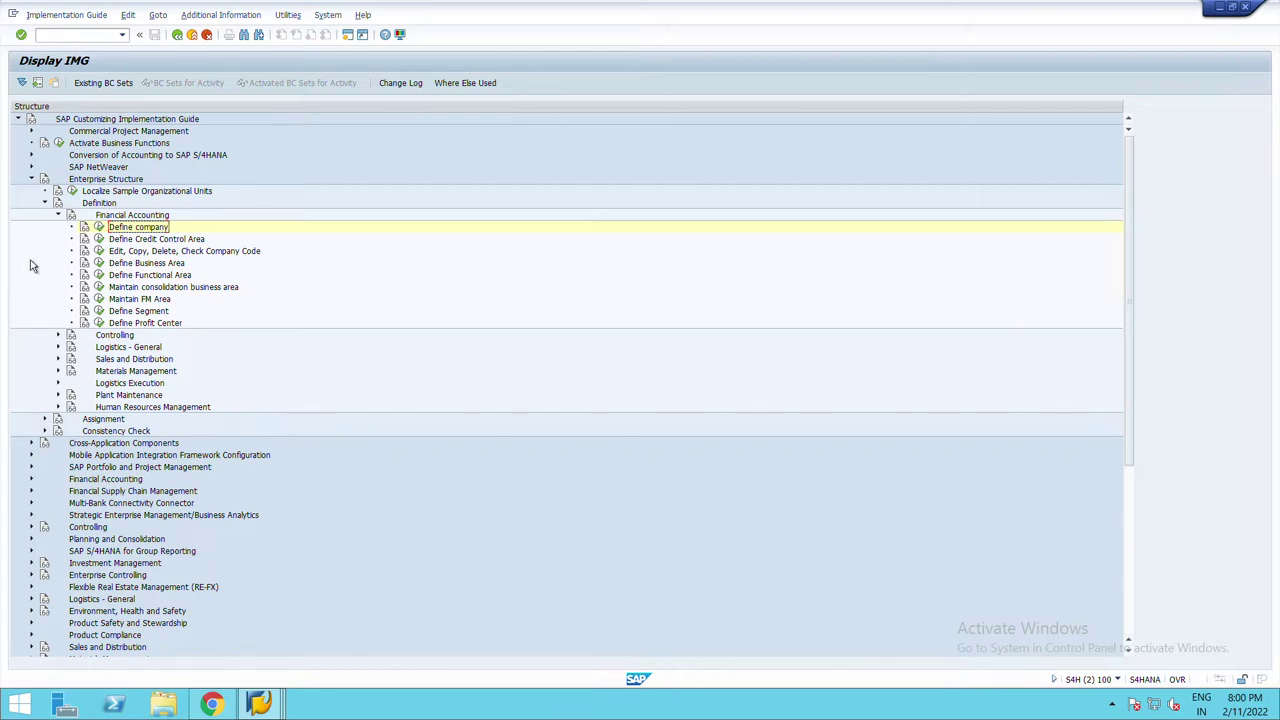
# Go back from the Display IMG tree to the Customizing: Execute Project screen
pyautogui.click(189, 45)
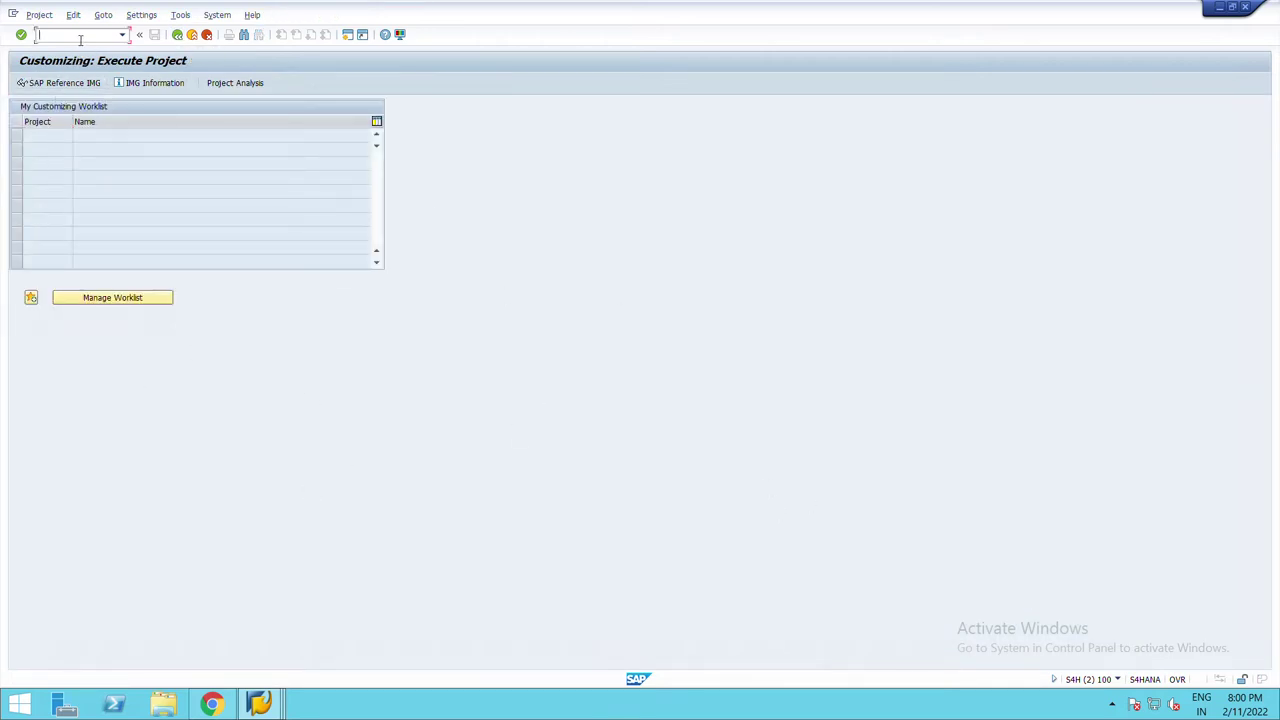
# Expand the SAP Reference IMG to Enterprise Structure > Definition > Financial Accounting
pyautogui.click(75, 84)
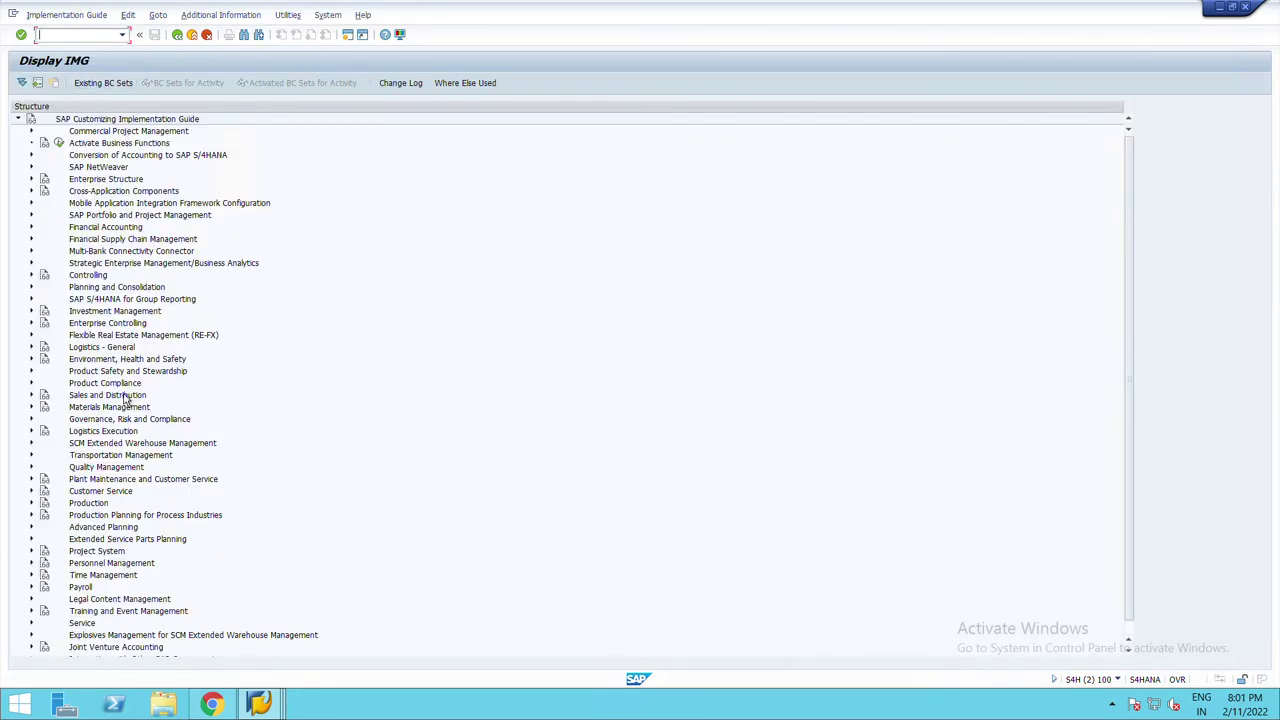
pyautogui.doubleClick(100, 179)
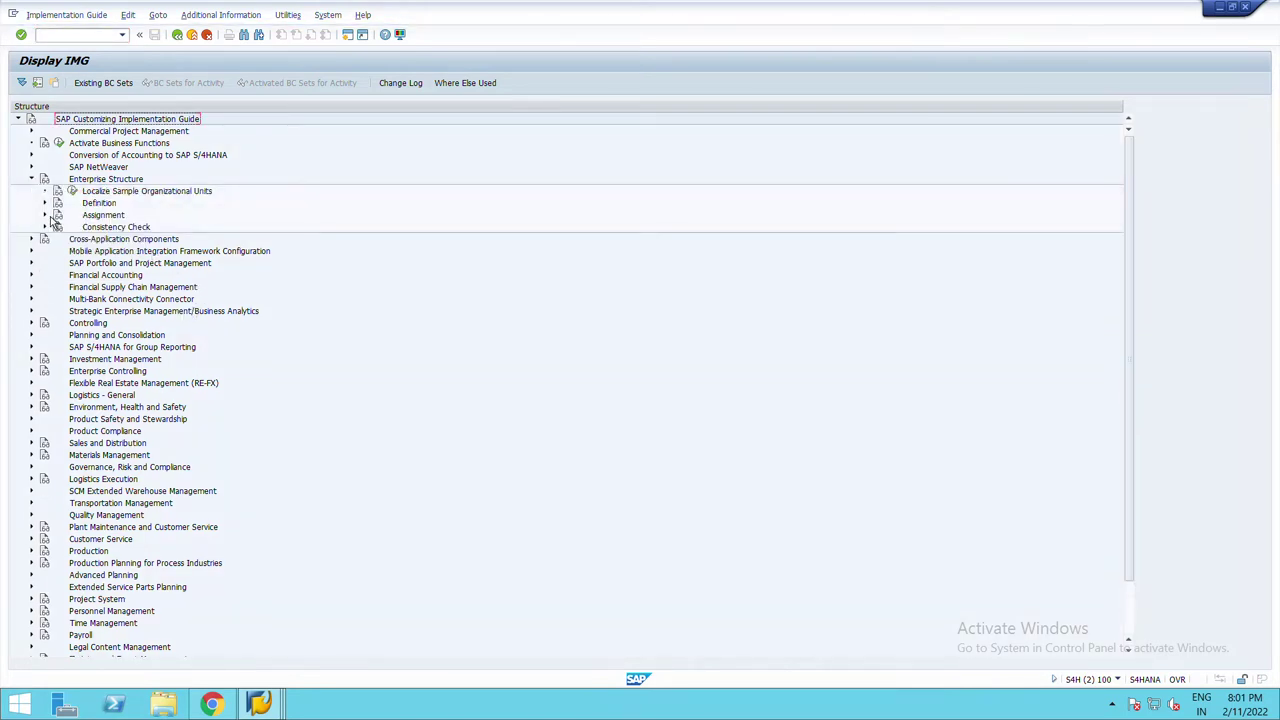
pyautogui.click(44, 203)
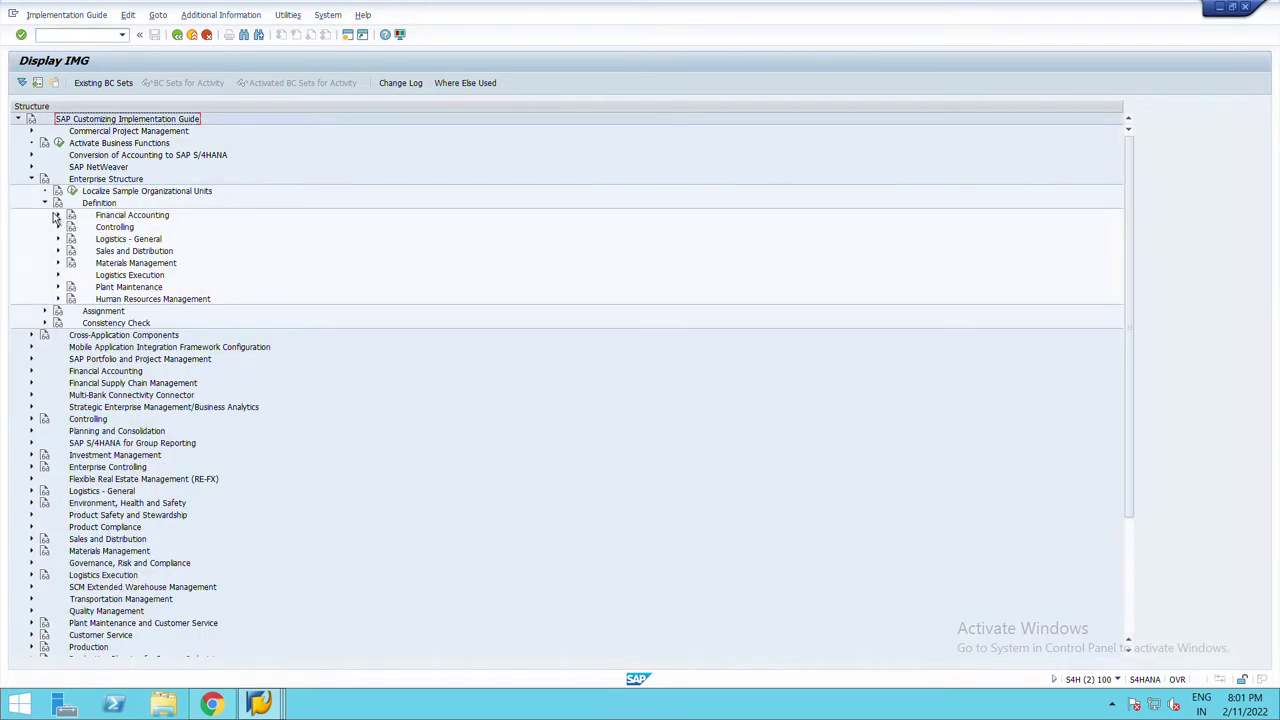
pyautogui.click(57, 215)
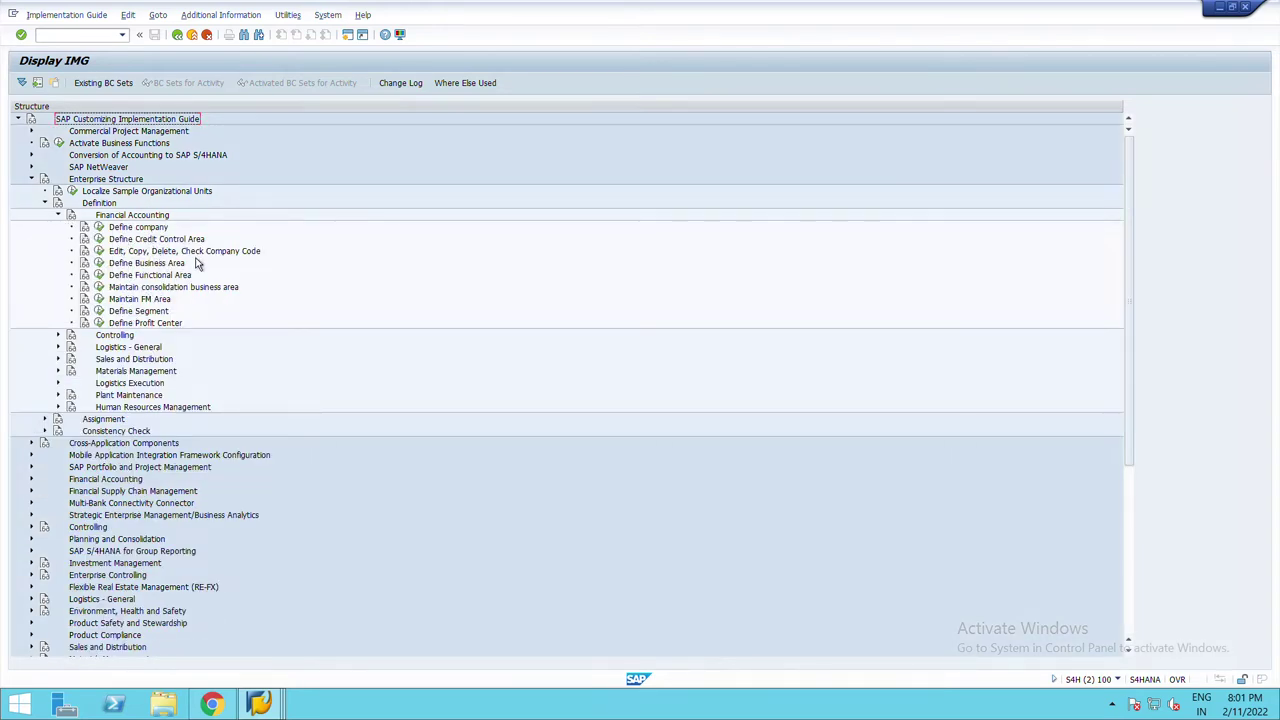
# Try Edit Company Code Data, decline the locked-data prompt, and close the activity list
pyautogui.click(150, 251)
pyautogui.click(99, 251)
pyautogui.doubleClick(102, 172)
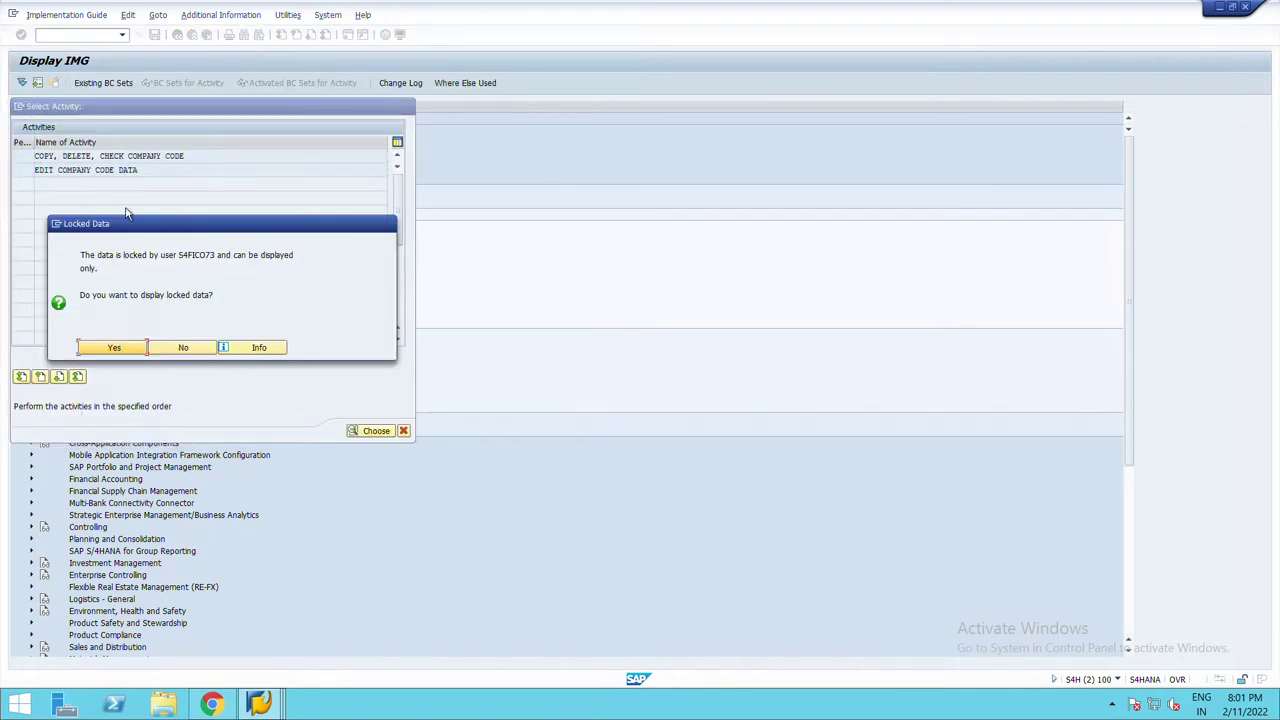
pyautogui.click(209, 351)
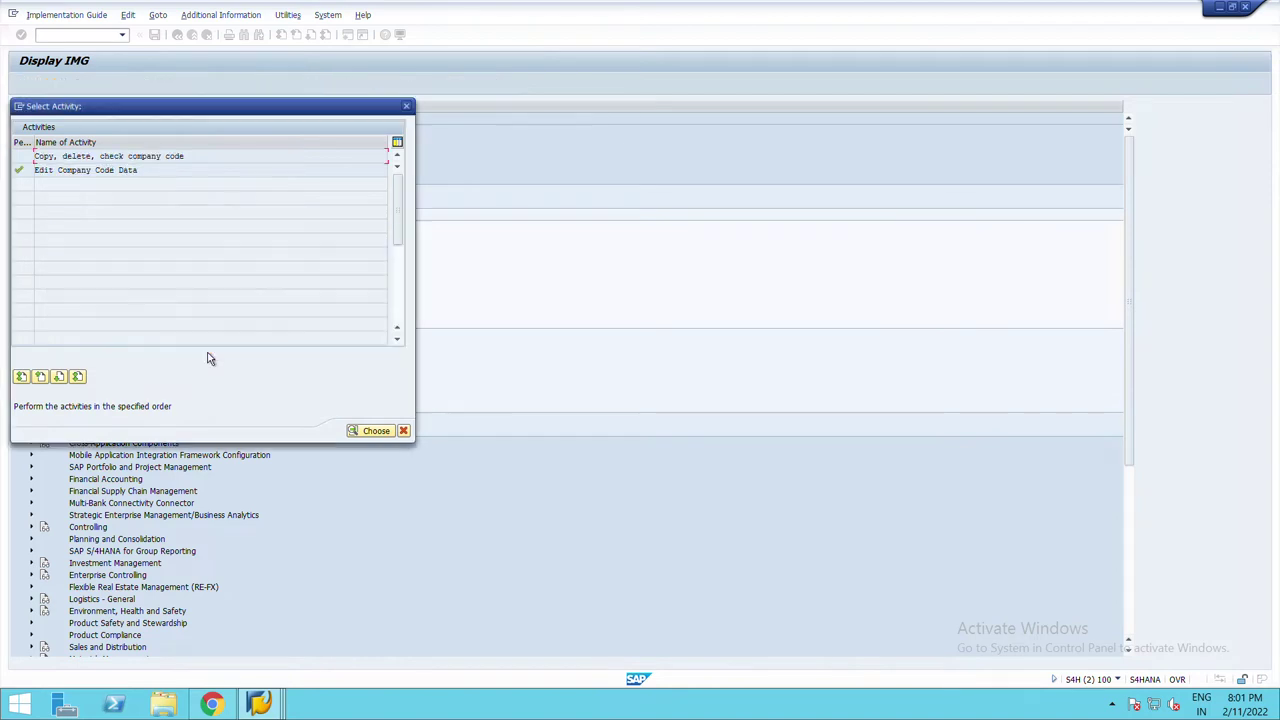
pyautogui.click(404, 431)
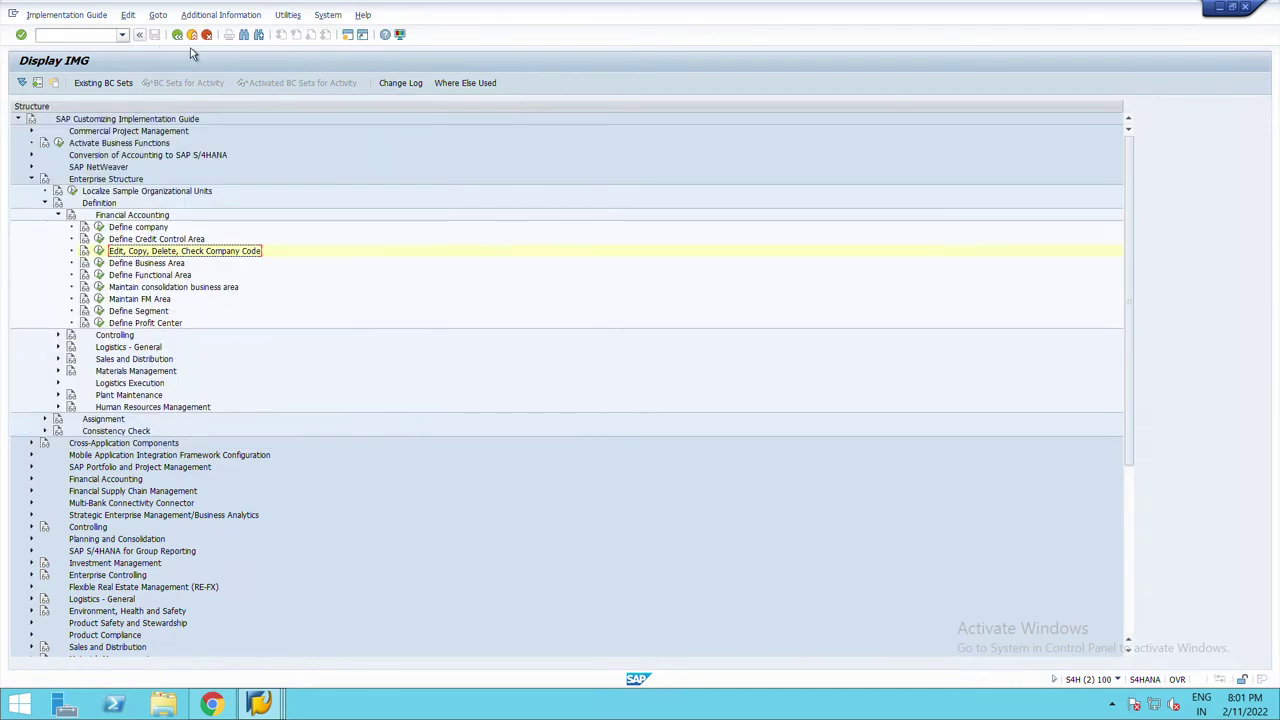
# In a new session, list all lock entries in /osm12 with the user filter cleared
pyautogui.click(347, 35)
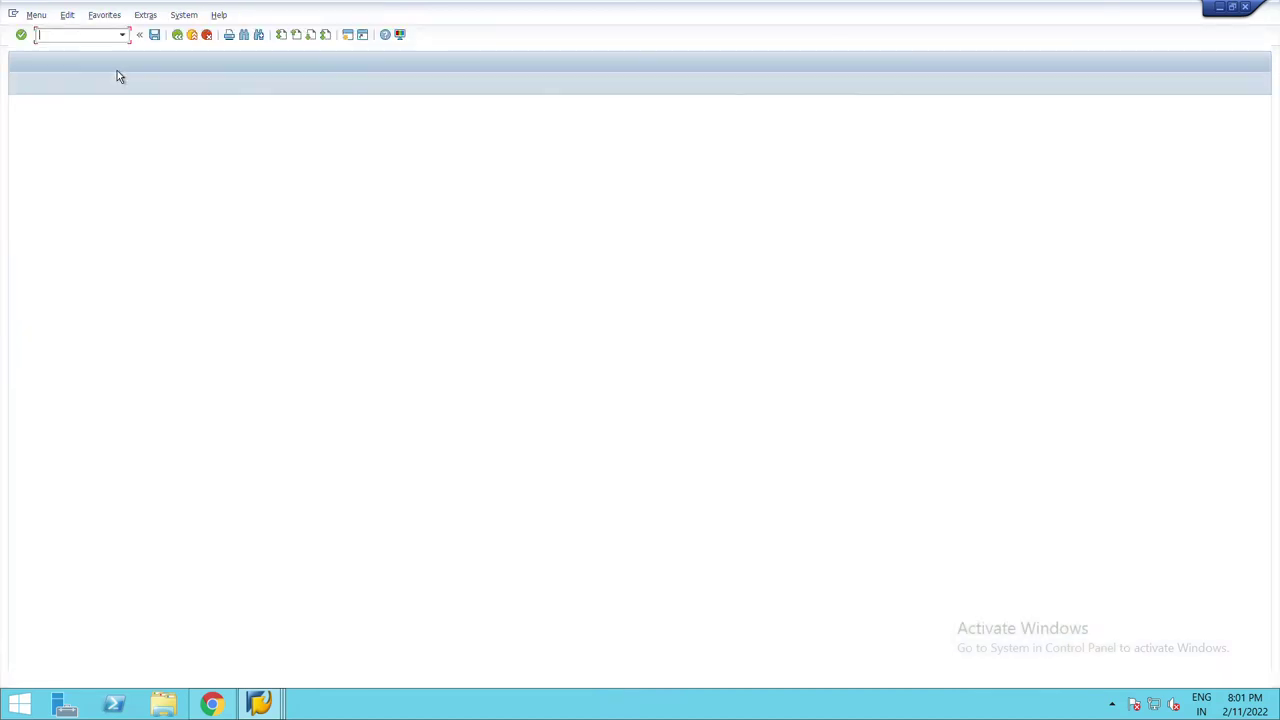
pyautogui.write('/o')
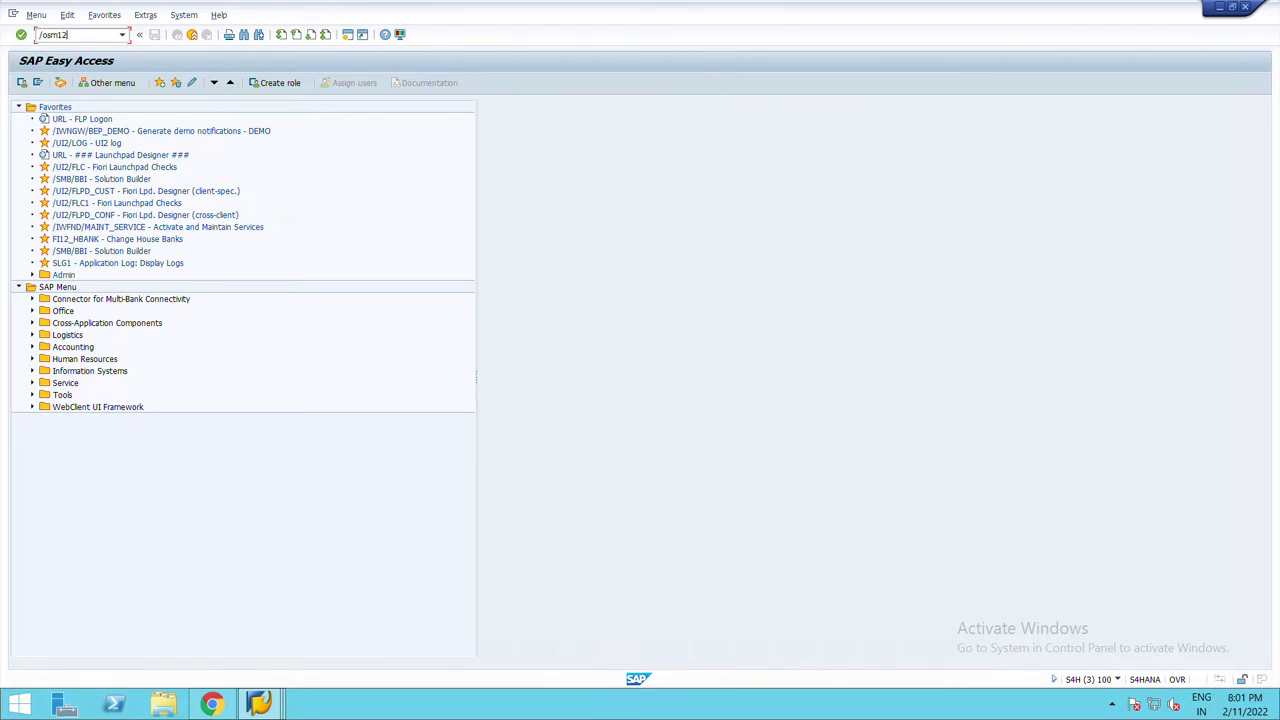
pyautogui.write('sm12')
pyautogui.press('Return')
pyautogui.click(166, 167)
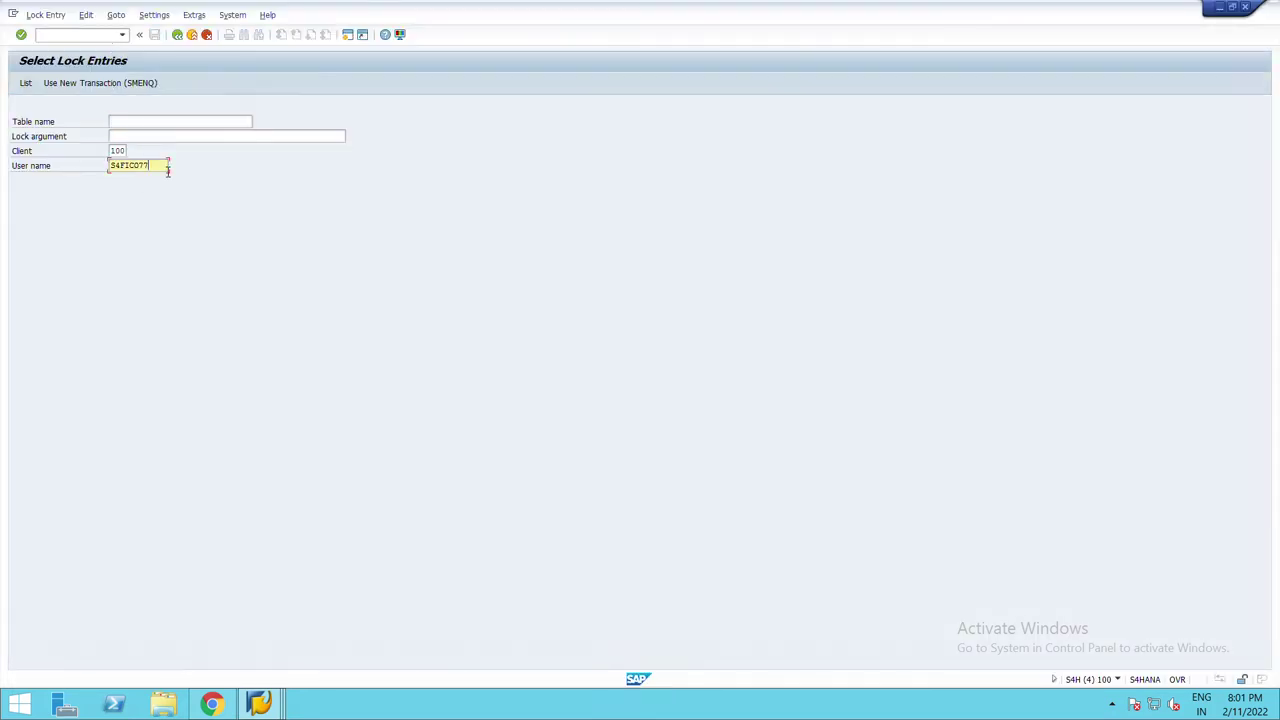
pyautogui.press('BackSpace')
pyautogui.press('BackSpace')
pyautogui.press('BackSpace')
pyautogui.press('BackSpace')
pyautogui.press('BackSpace')
pyautogui.press('BackSpace')
pyautogui.press('BackSpace')
pyautogui.click(25, 84)
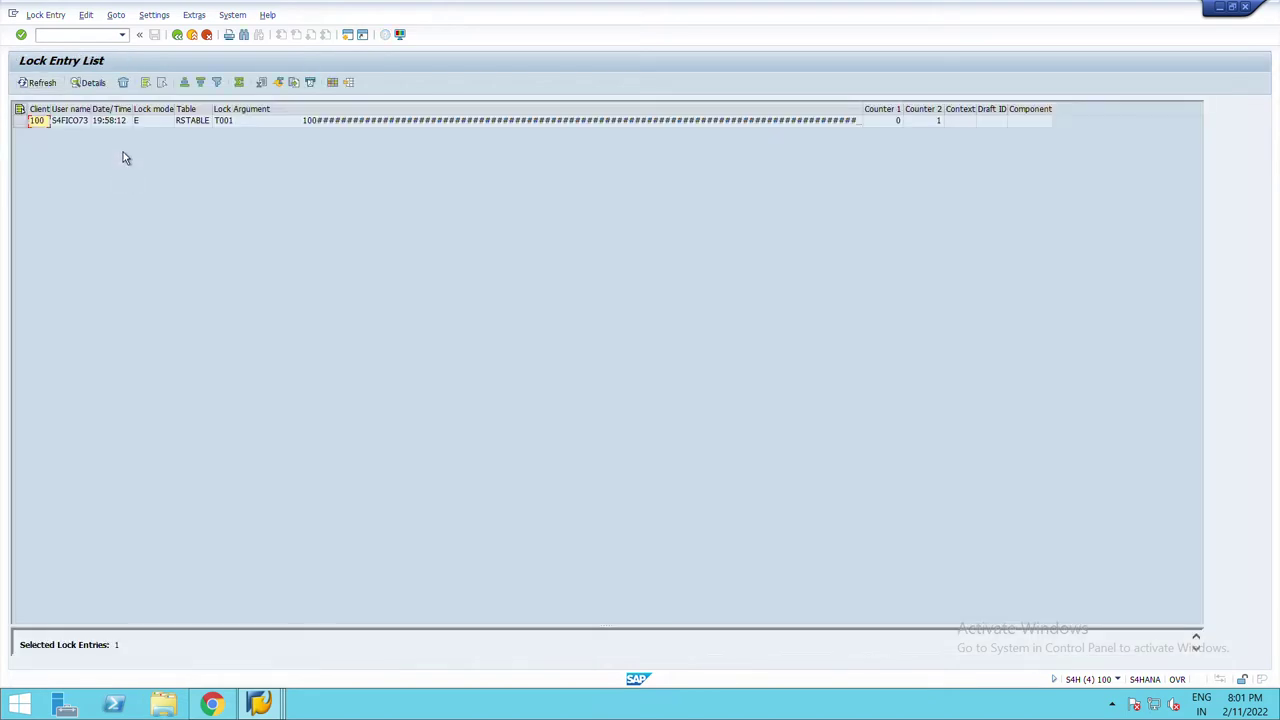
# Delete the T001 lock entry and confirm the deletion
pyautogui.click(147, 120)
pyautogui.click(123, 83)
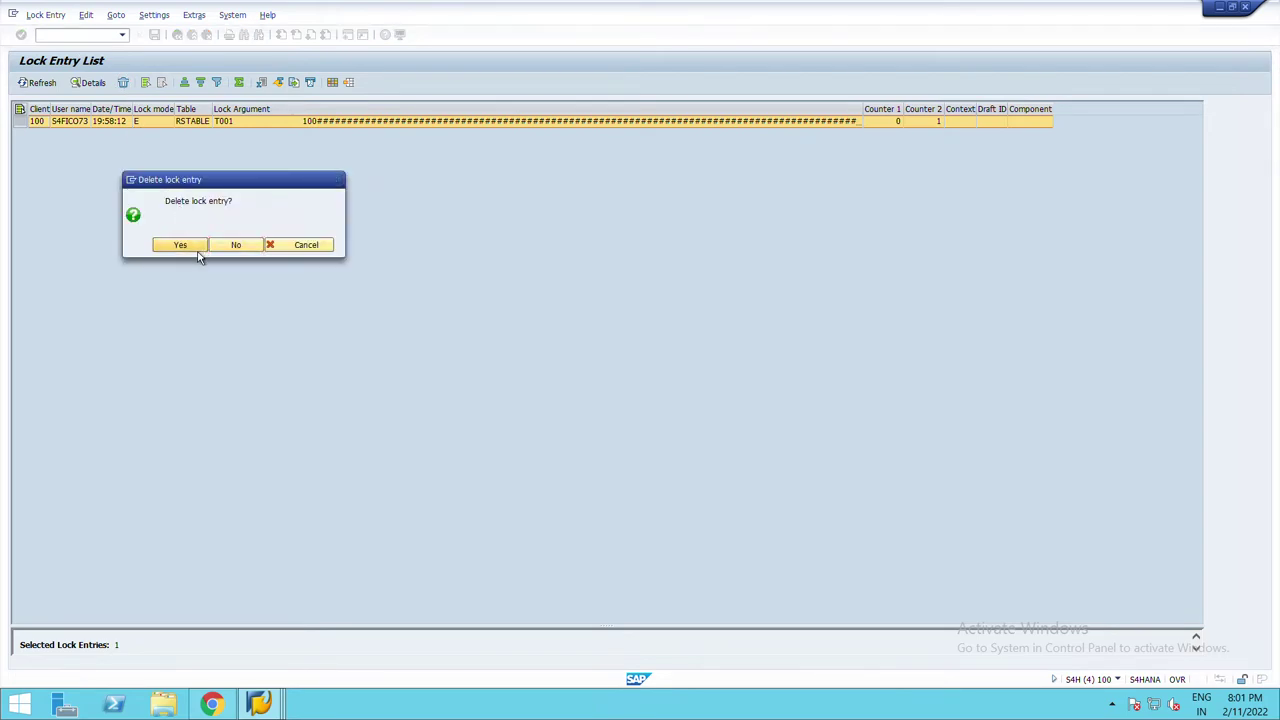
pyautogui.click(197, 250)
pyautogui.click(687, 95)
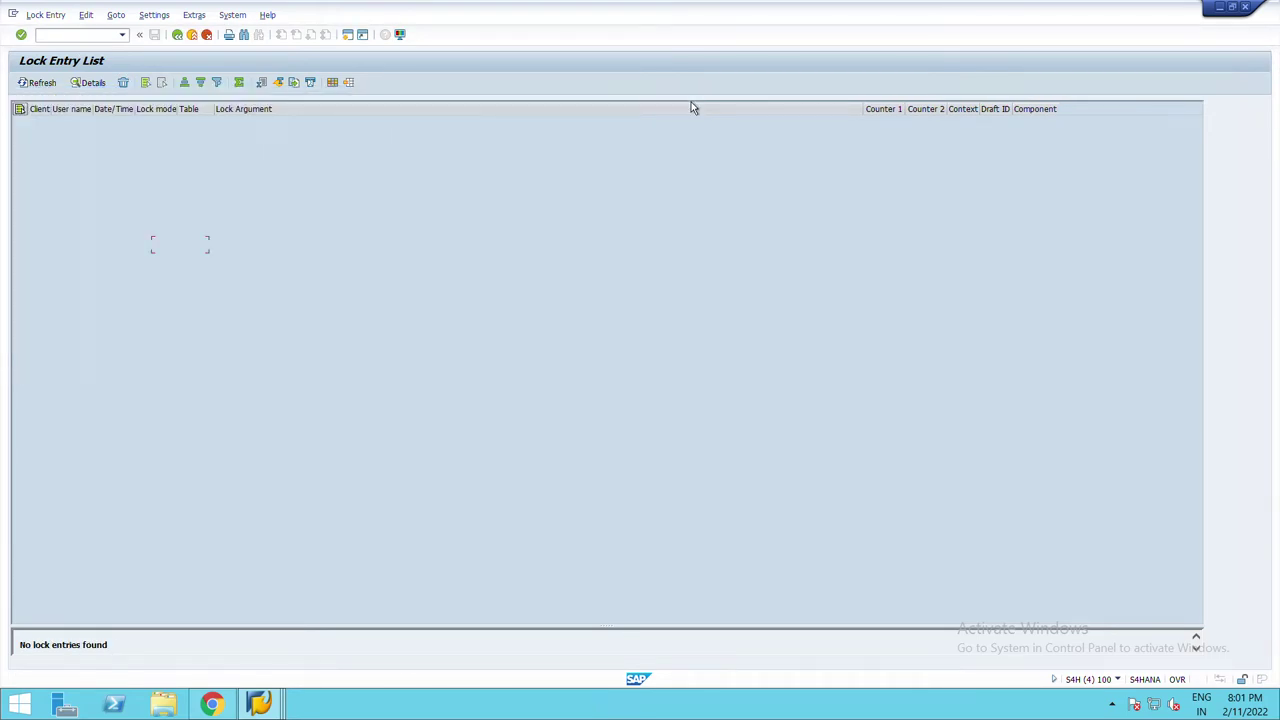
pyautogui.click(258, 704)
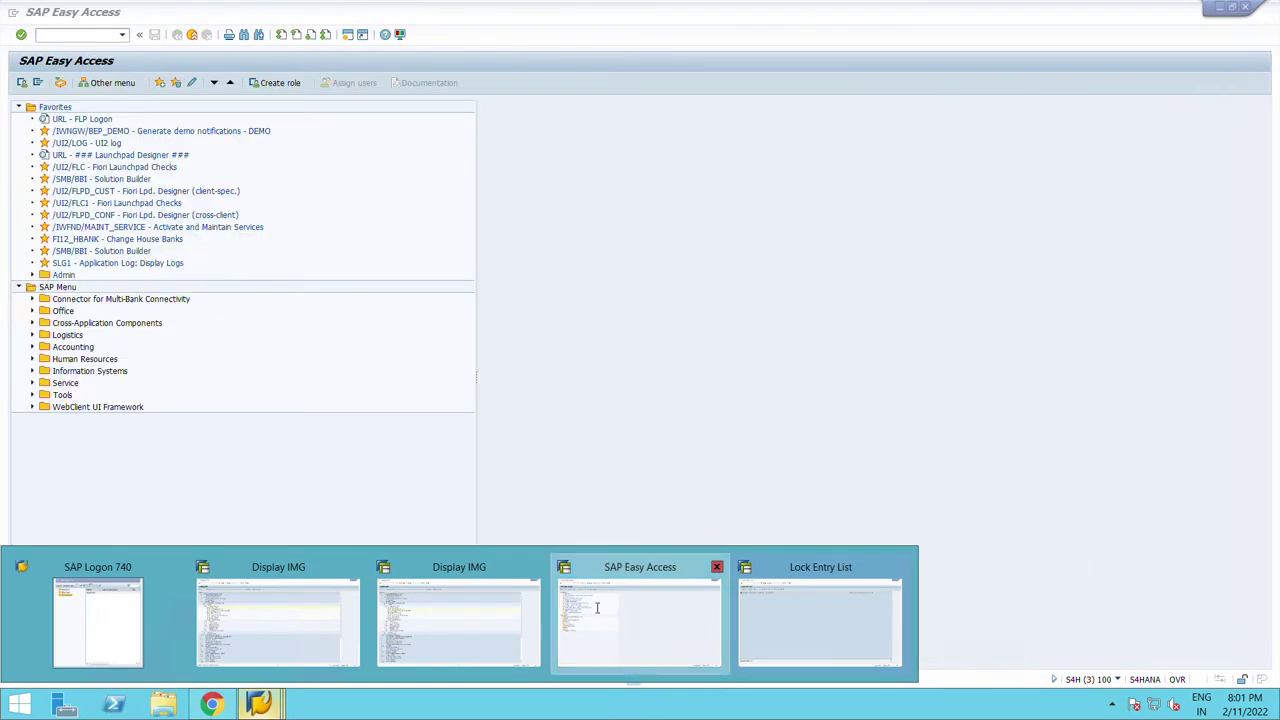
# From Easy Access, run SPRO and open Edit Company Code Data under Financial Accounting definitions
pyautogui.click(615, 620)
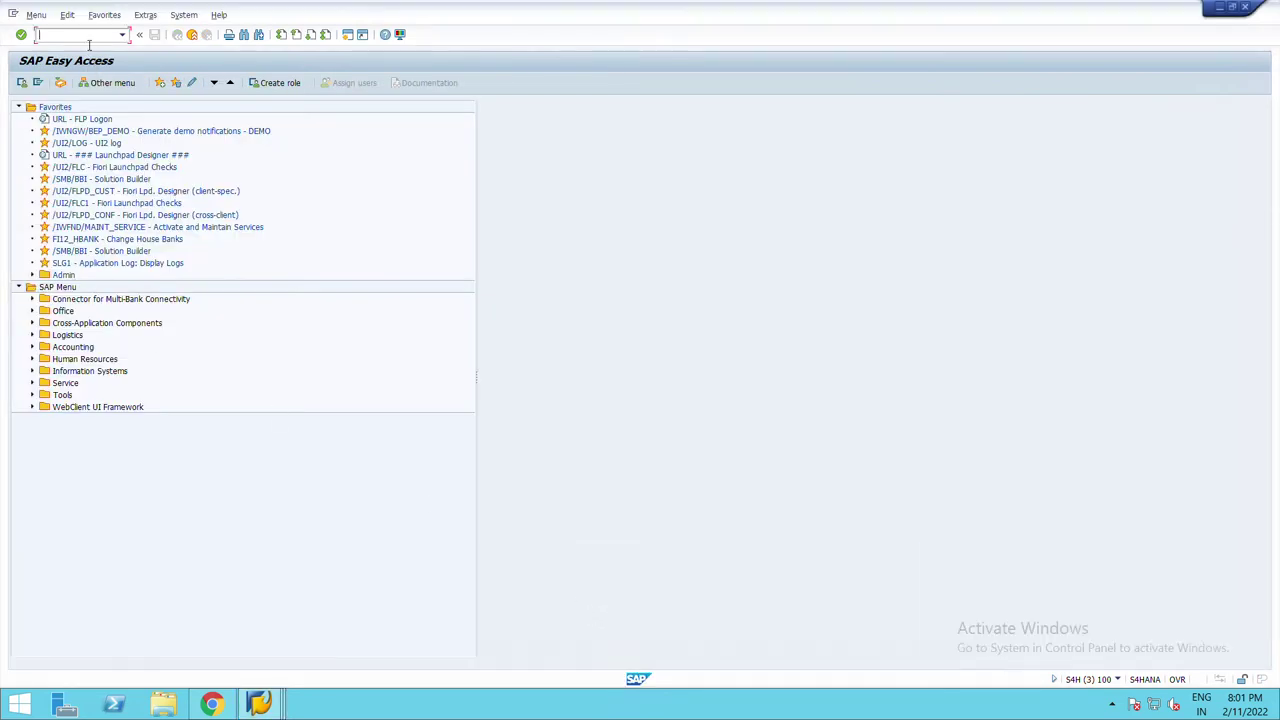
pyautogui.write('spro')
pyautogui.press('Return')
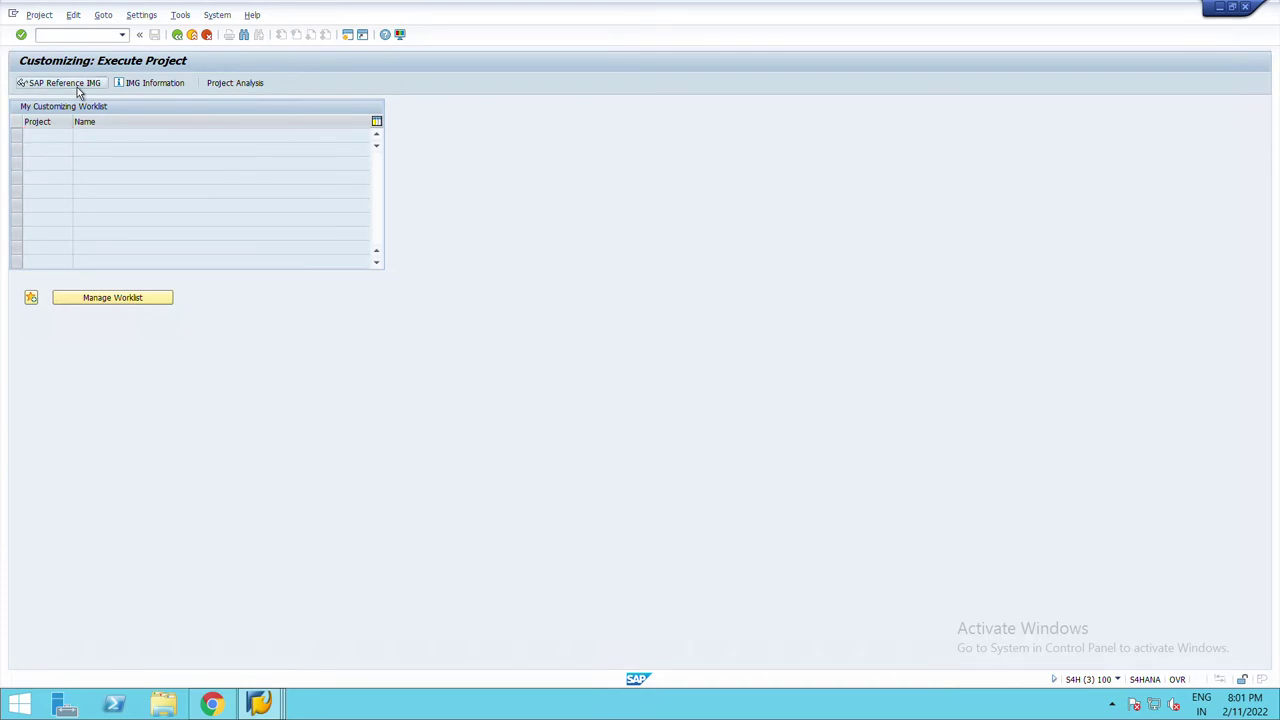
pyautogui.click(77, 85)
pyautogui.click(31, 179)
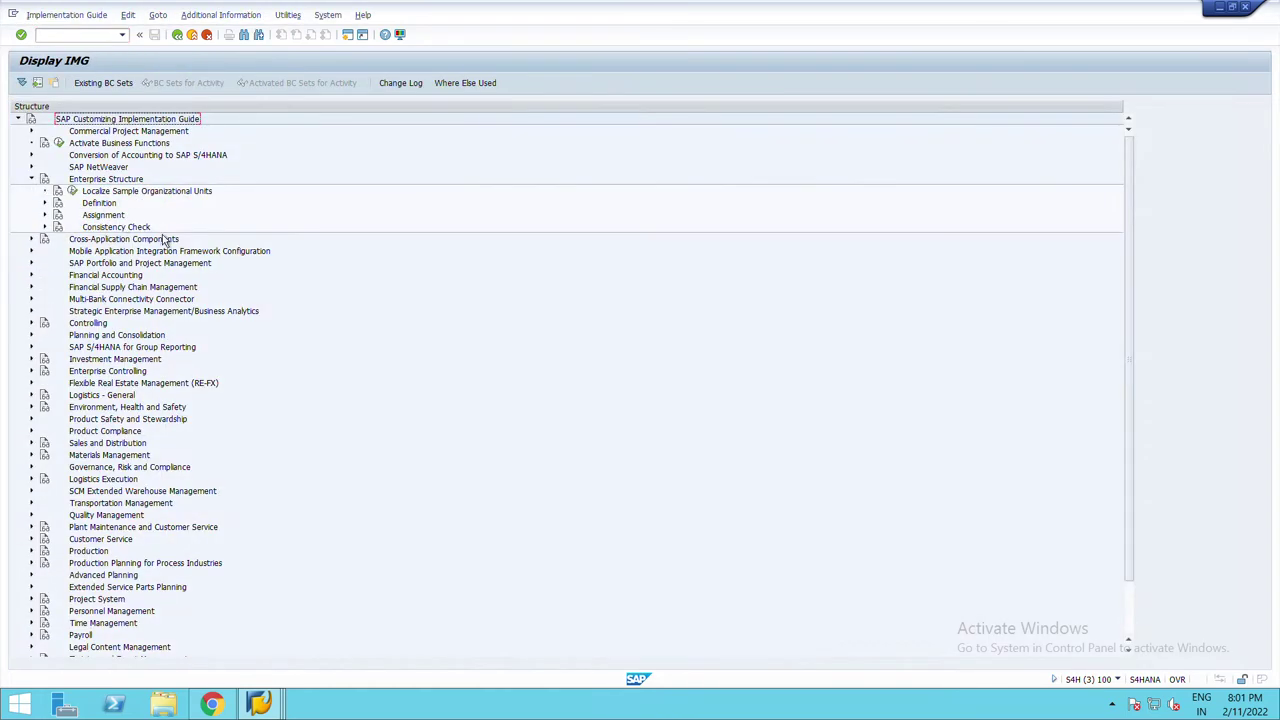
pyautogui.click(46, 204)
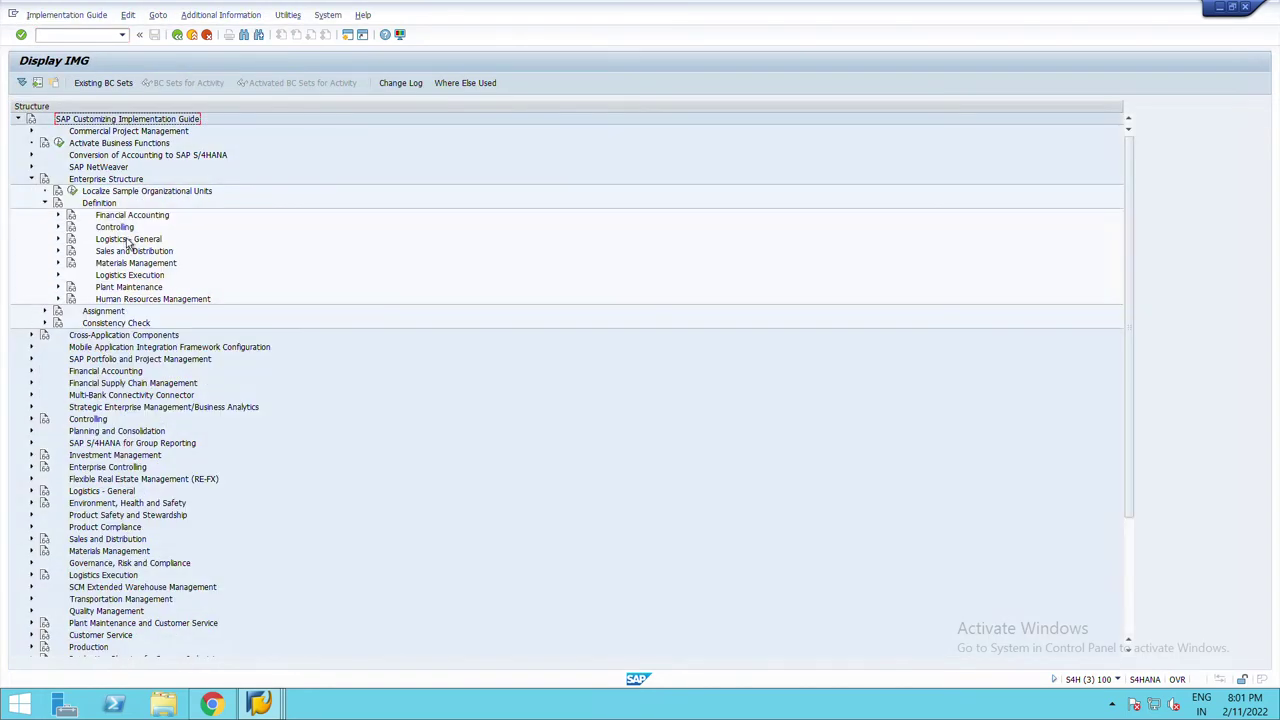
pyautogui.click(58, 215)
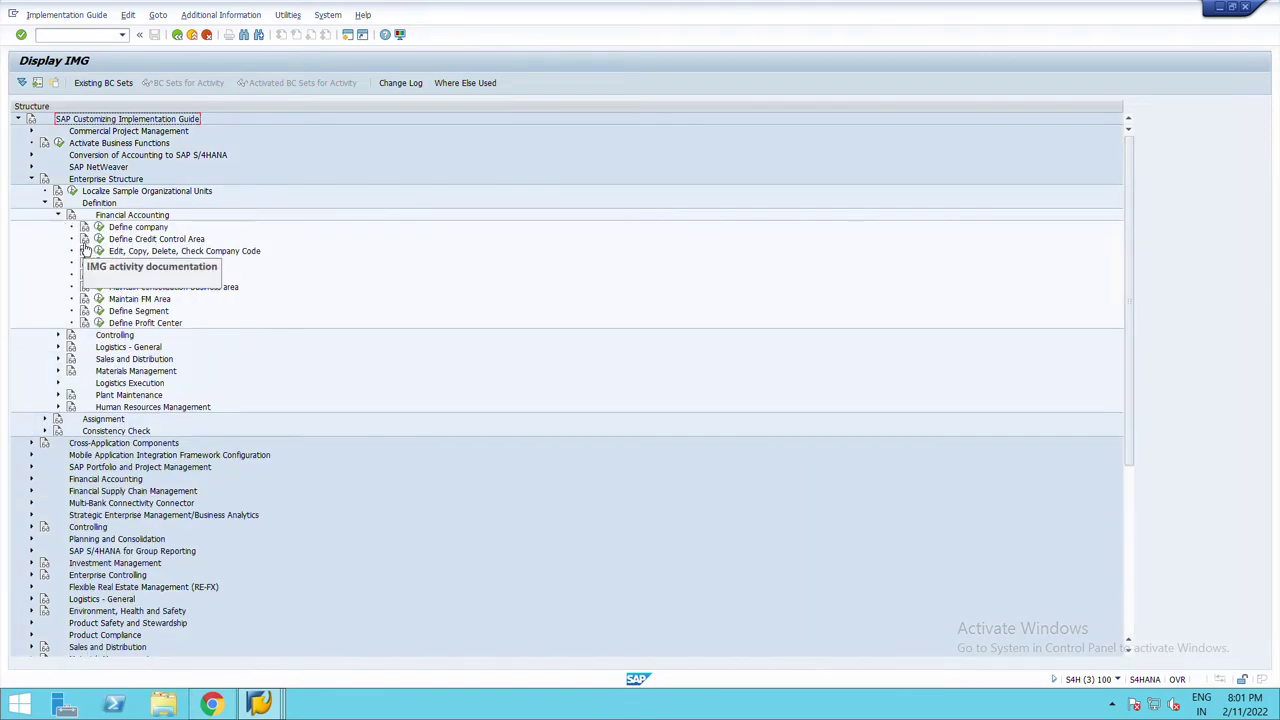
pyautogui.click(104, 251)
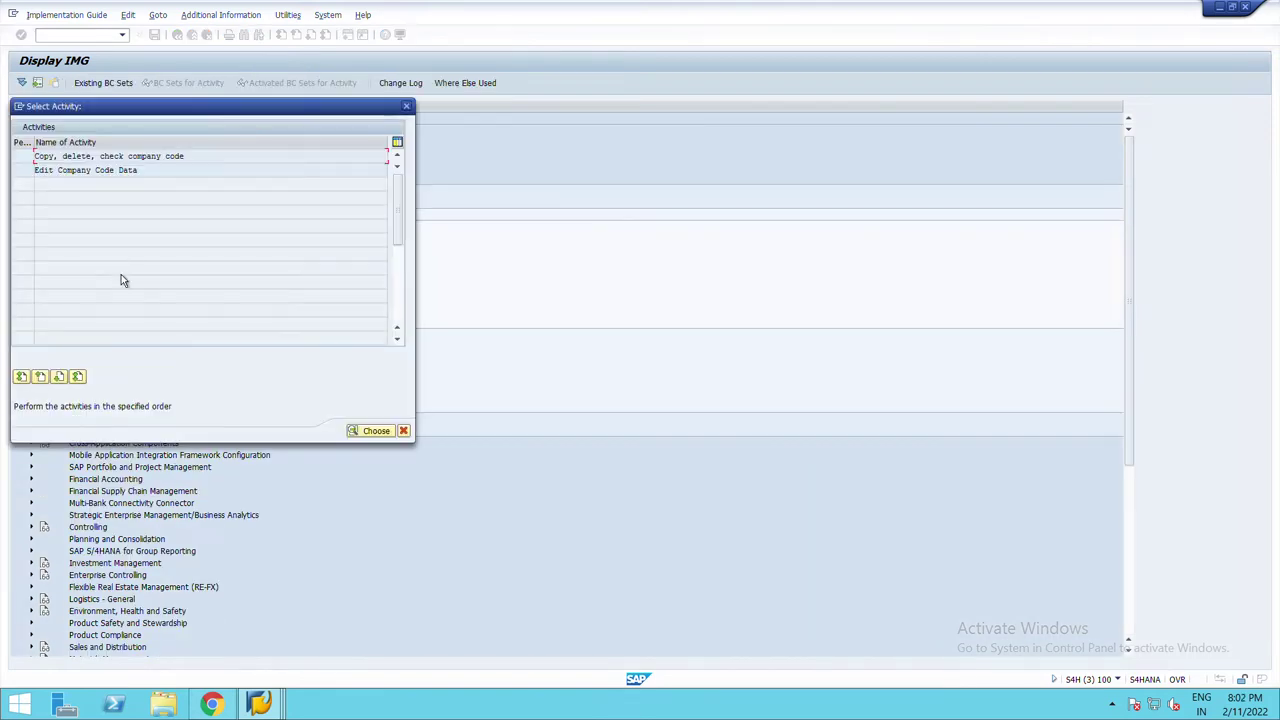
pyautogui.doubleClick(87, 176)
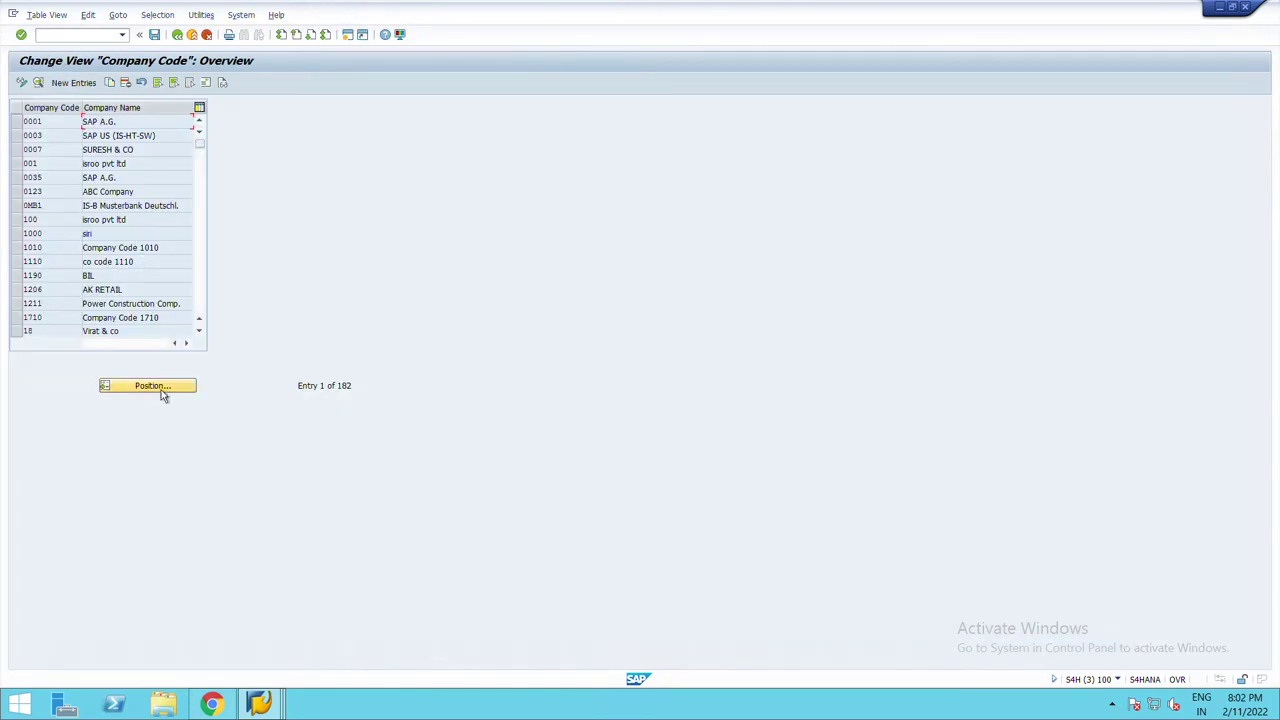
# Add new company code NIL1 named 'Nestle India ltd.' with city ghaziabad
pyautogui.click(75, 83)
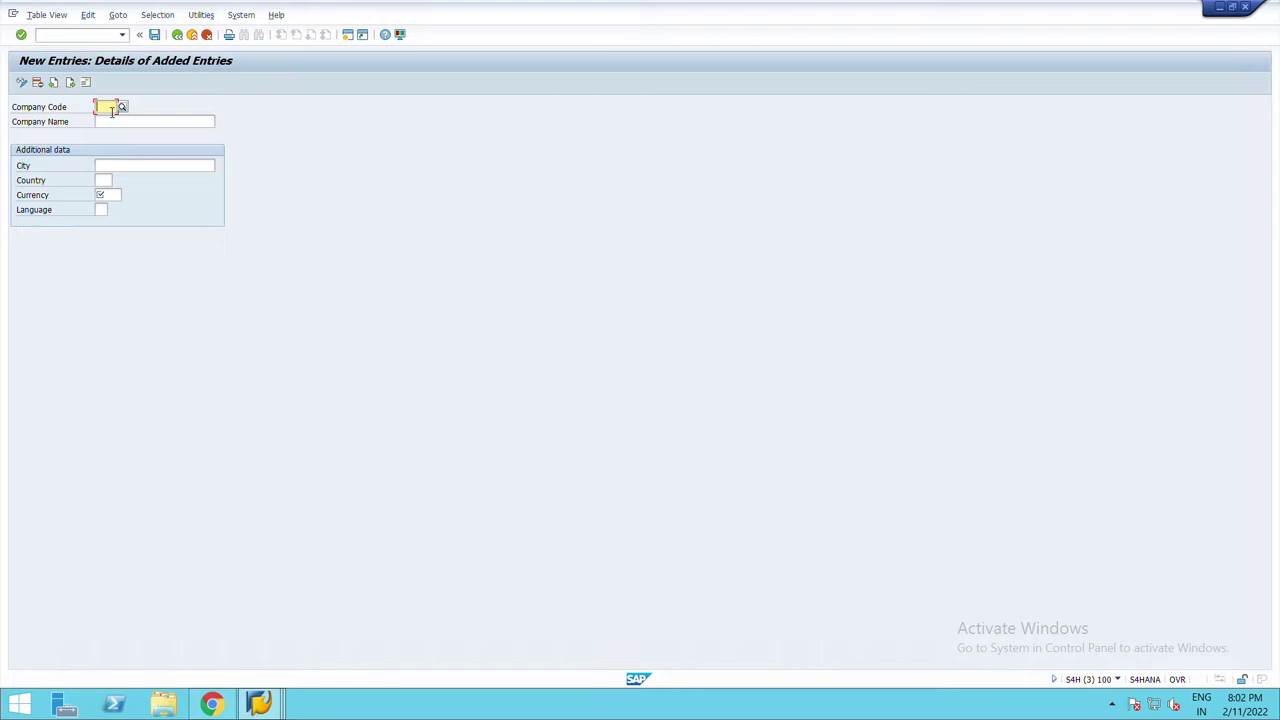
pyautogui.write('NIIL')
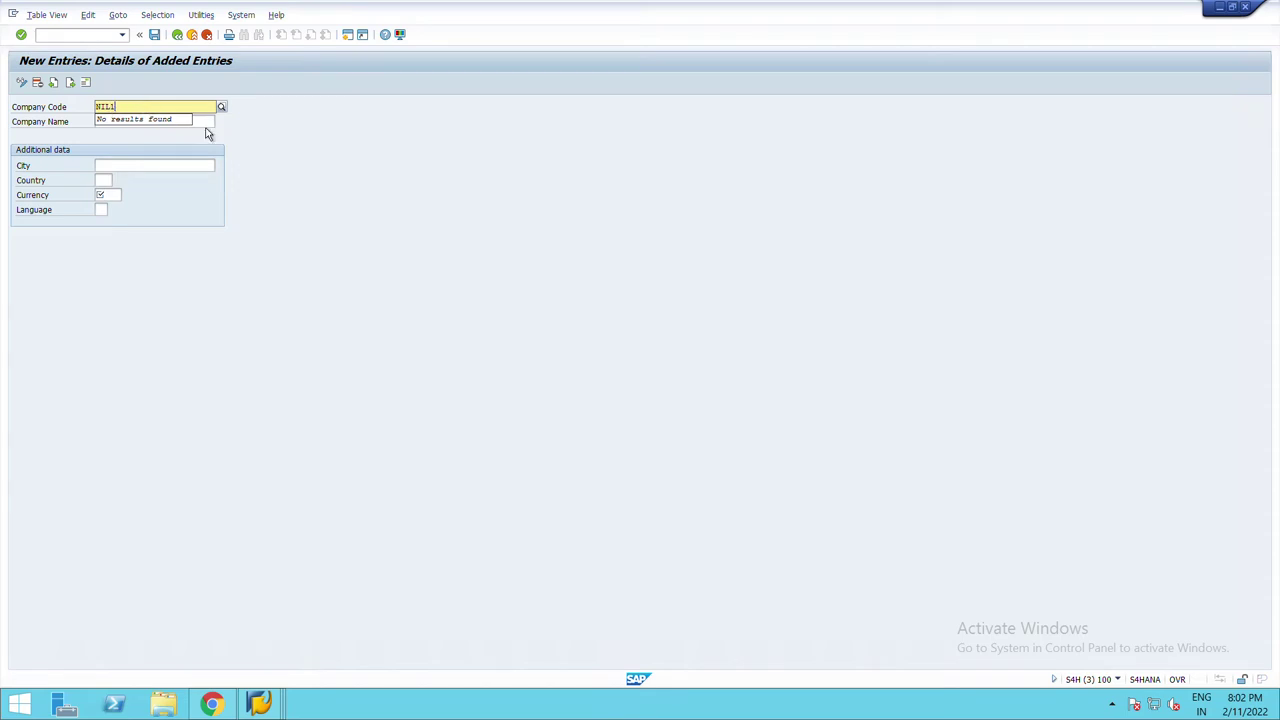
pyautogui.click(207, 126)
pyautogui.write('Ne')
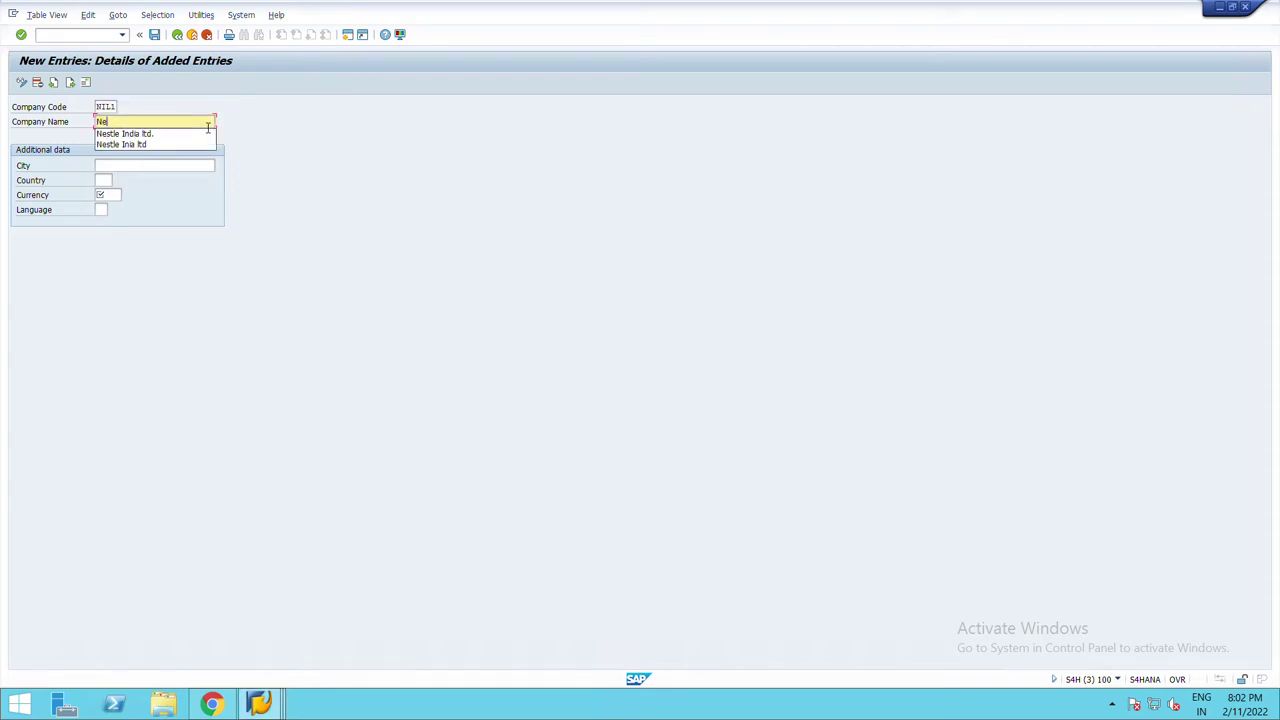
pyautogui.write('stle India')
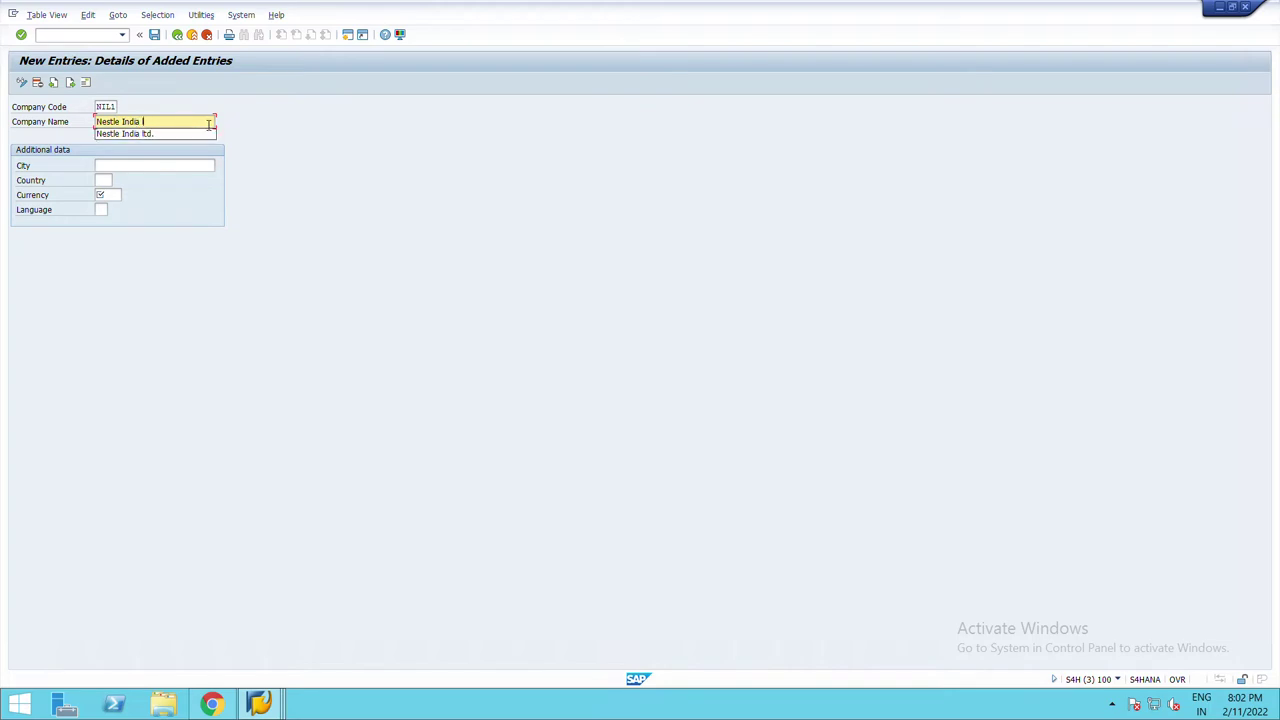
pyautogui.write(' ltd.')
pyautogui.press('Tab')
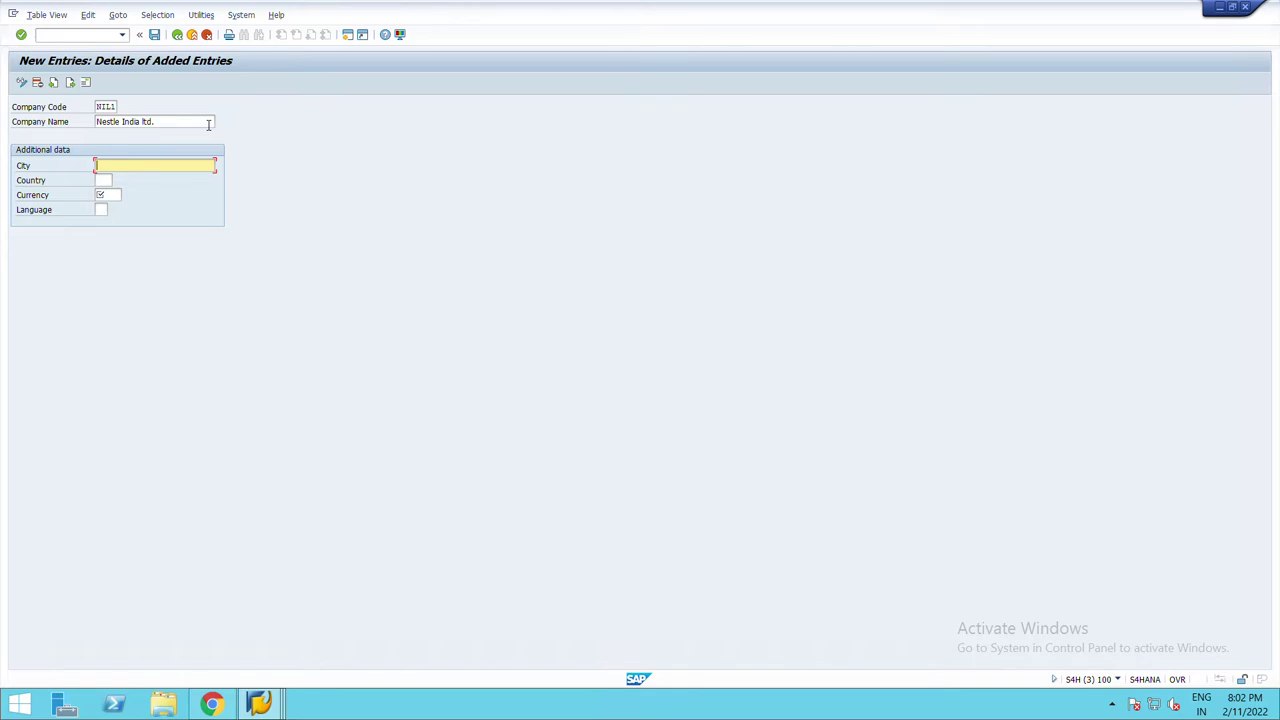
pyautogui.write('Ghazia')
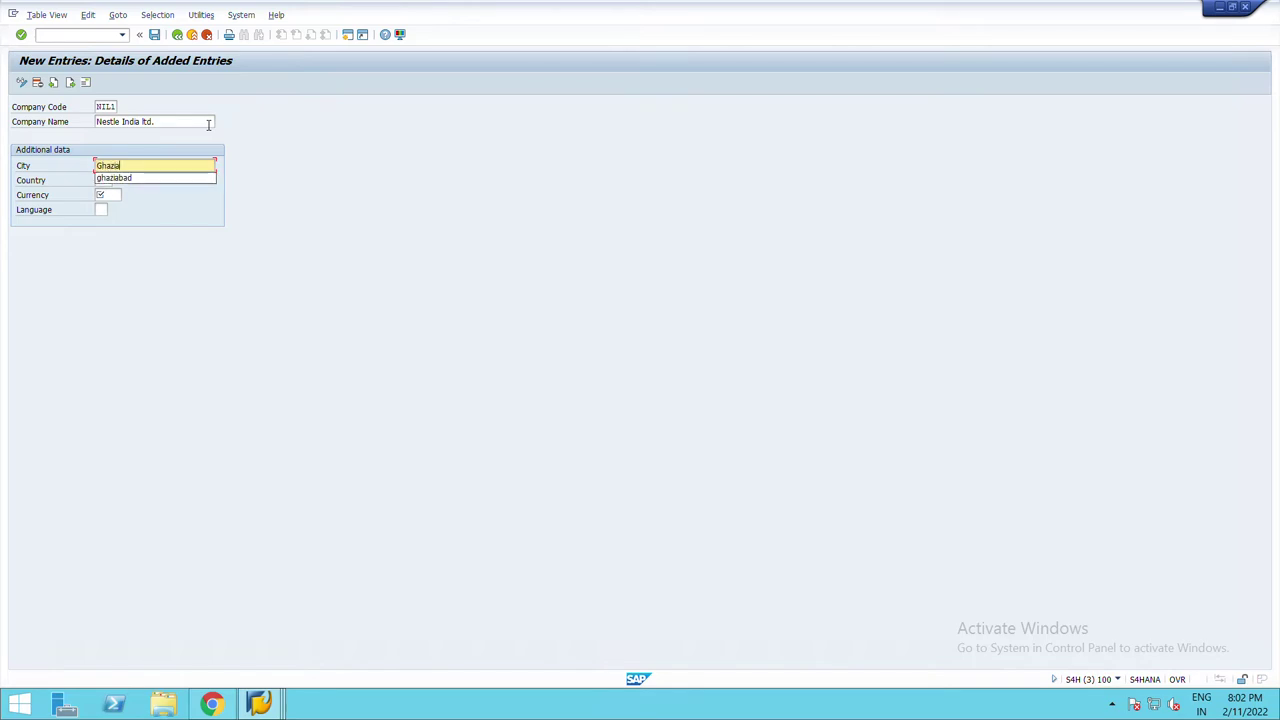
pyautogui.press('Down')
pyautogui.press('Return')
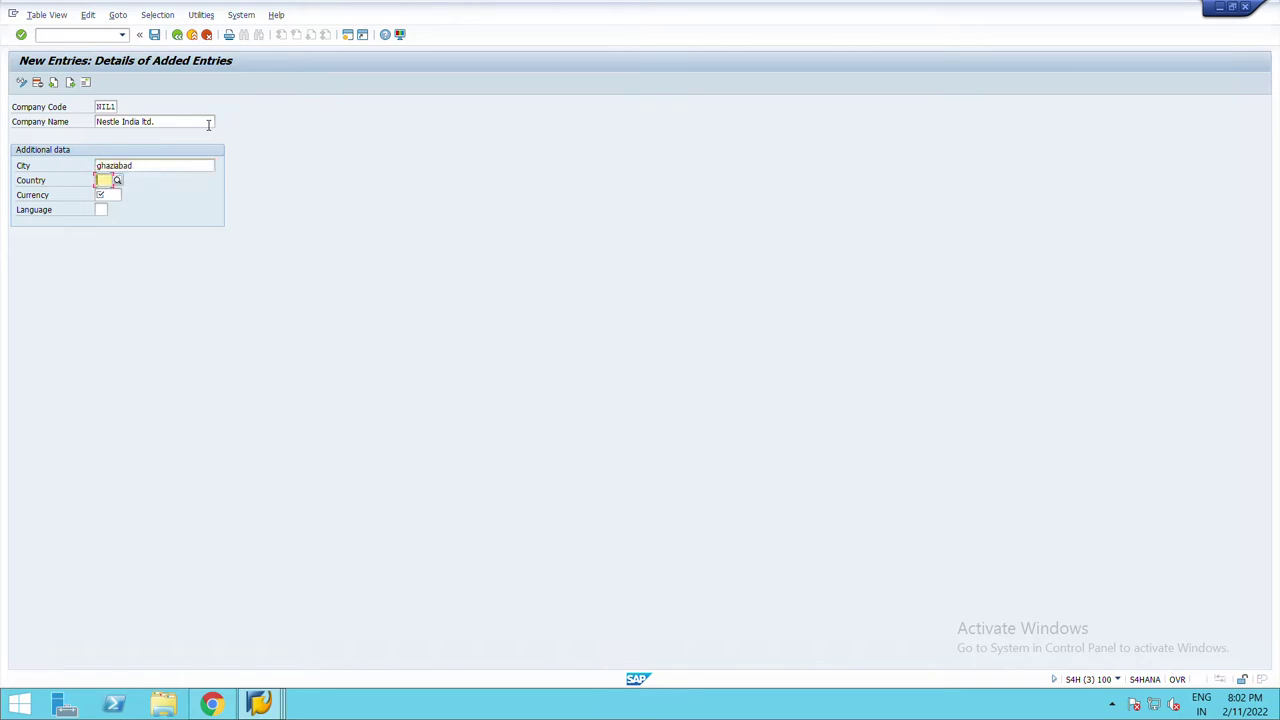
# Set the entry's currency to INR and its language to English (EN)
pyautogui.write('india')
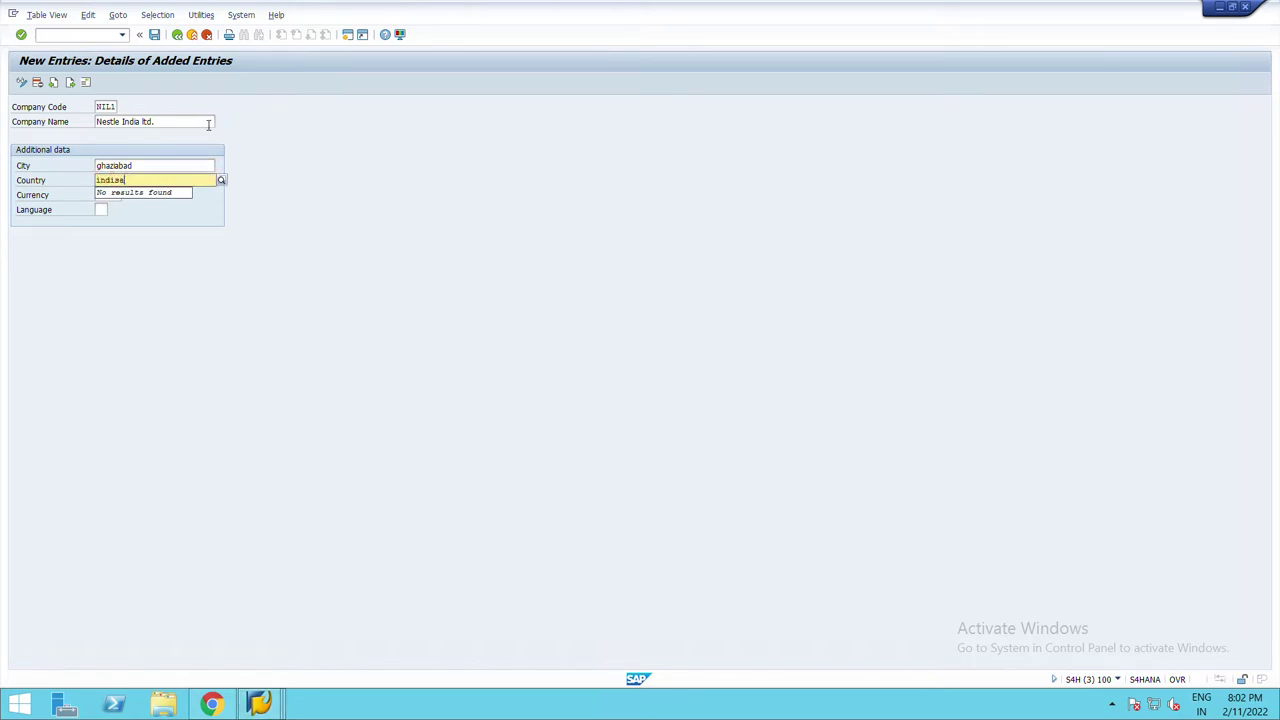
pyautogui.press('BackSpace')
pyautogui.press('BackSpace')
pyautogui.press('BackSpace')
pyautogui.press('BackSpace')
pyautogui.press('BackSpace')
pyautogui.press('Tab')
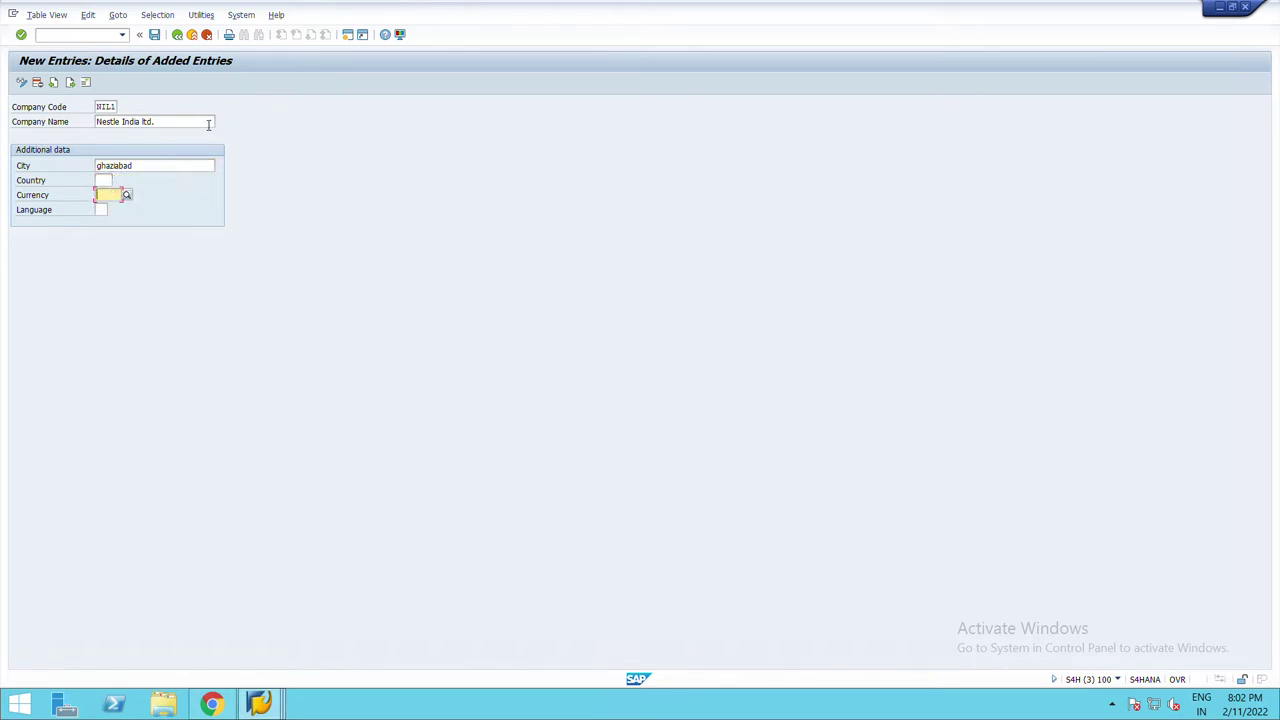
pyautogui.write('indina')
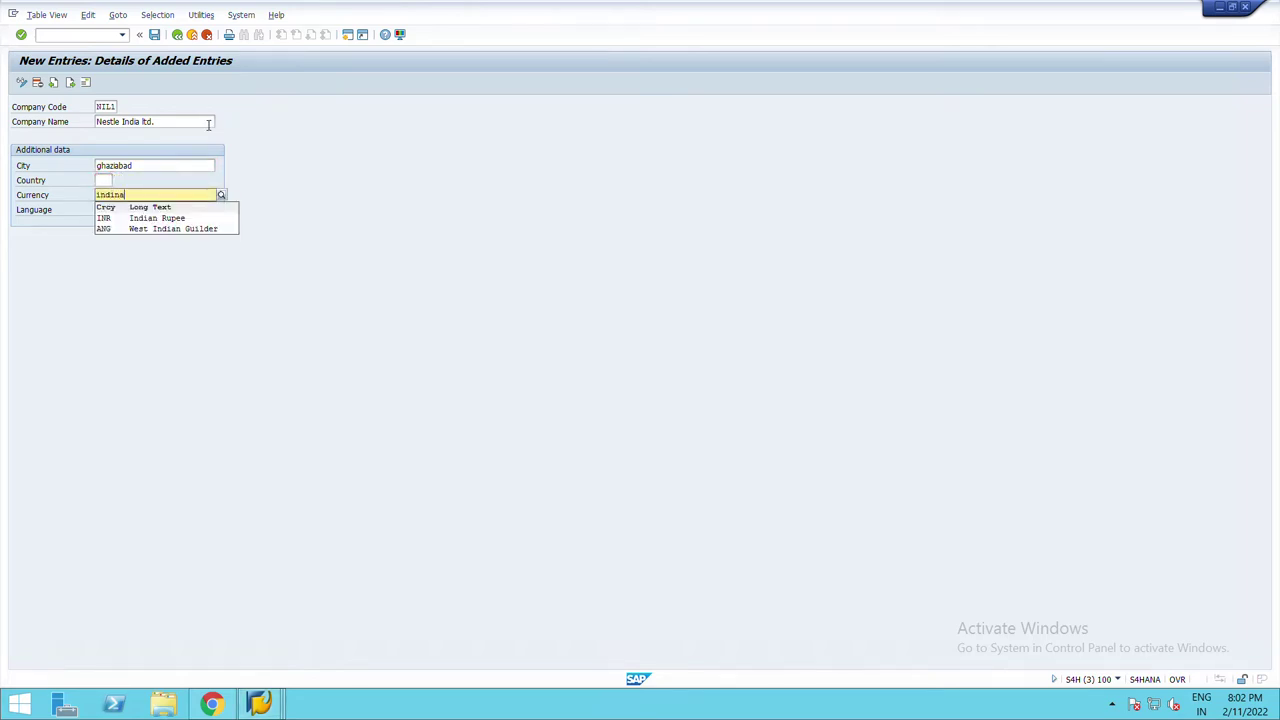
pyautogui.press('Down')
pyautogui.press('Return')
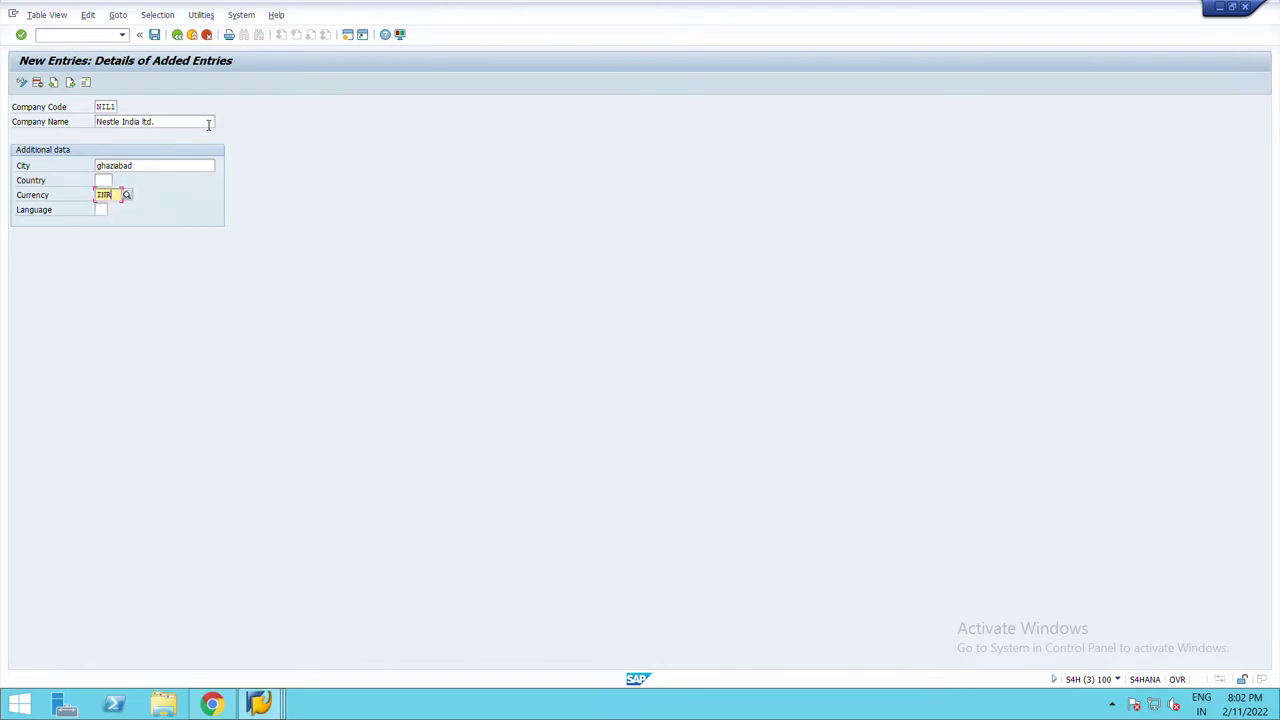
pyautogui.press('Tab')
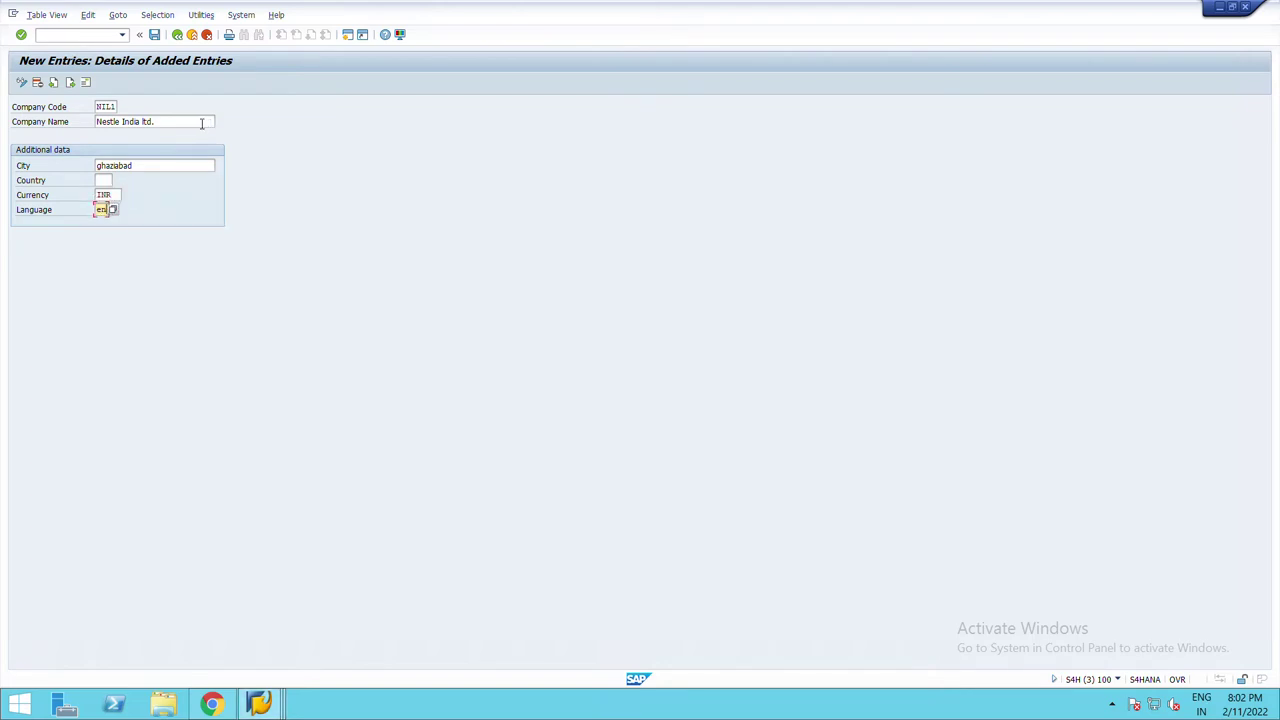
pyautogui.click(113, 210)
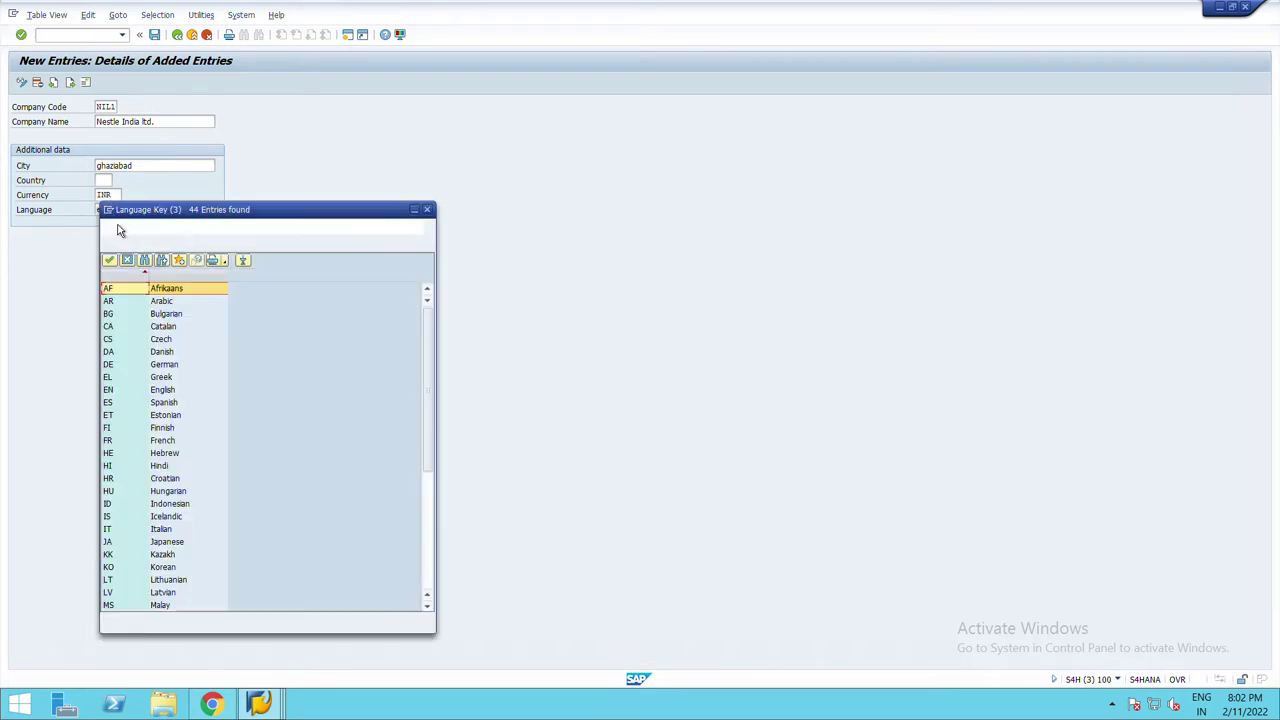
pyautogui.click(120, 396)
pyautogui.click(110, 261)
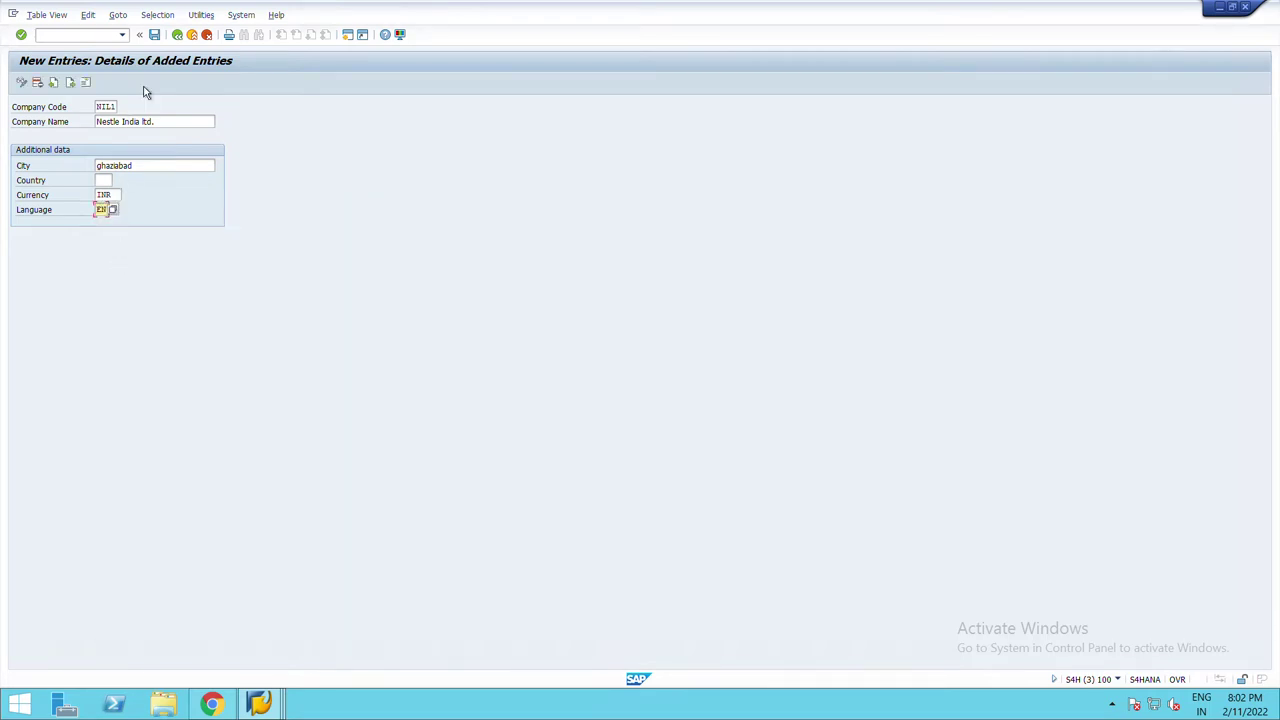
# In the address, set title Company, name 'Nestle india ltd.' and search term nestle
pyautogui.click(154, 34)
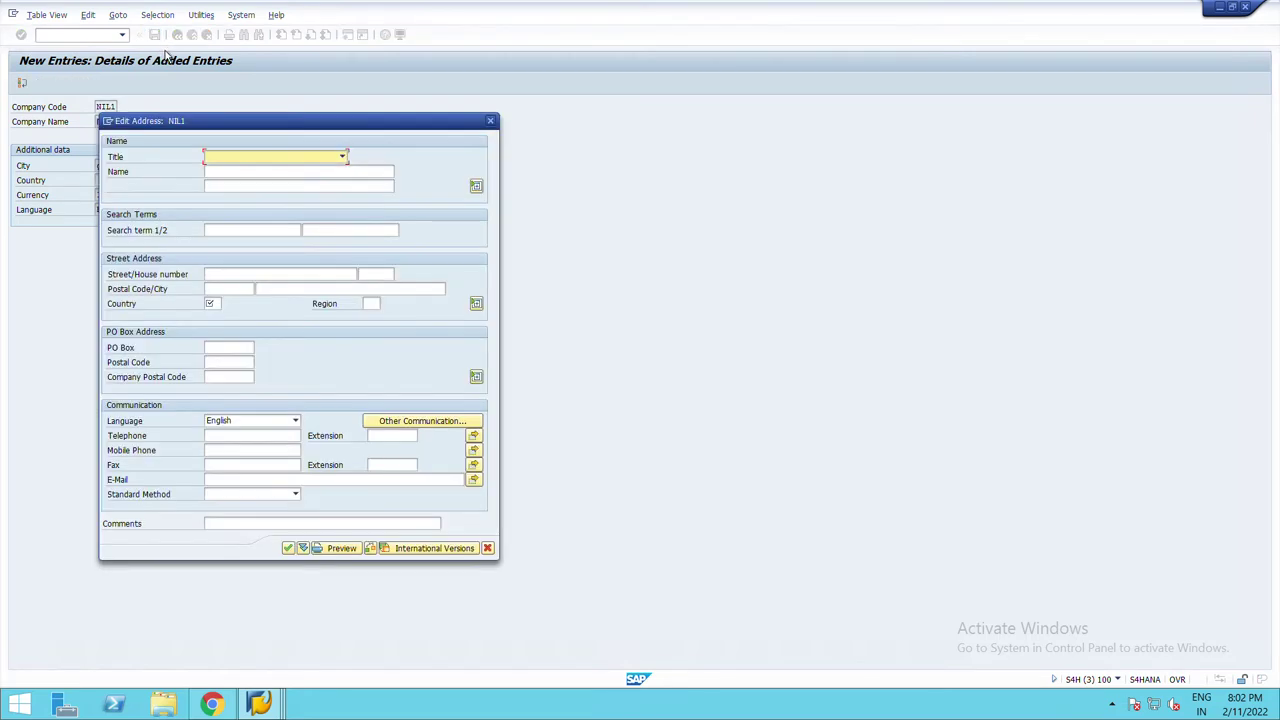
pyautogui.press('F4')
pyautogui.click(228, 169)
pyautogui.click(228, 172)
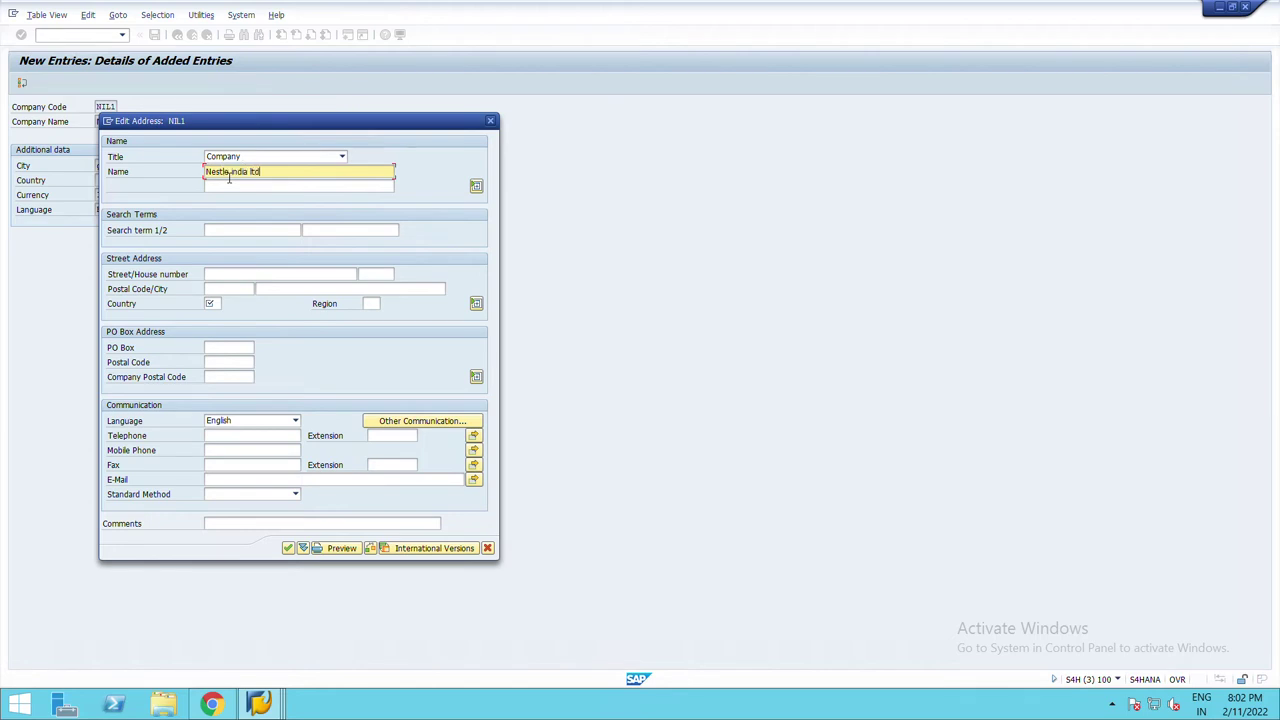
pyautogui.press('Tab')
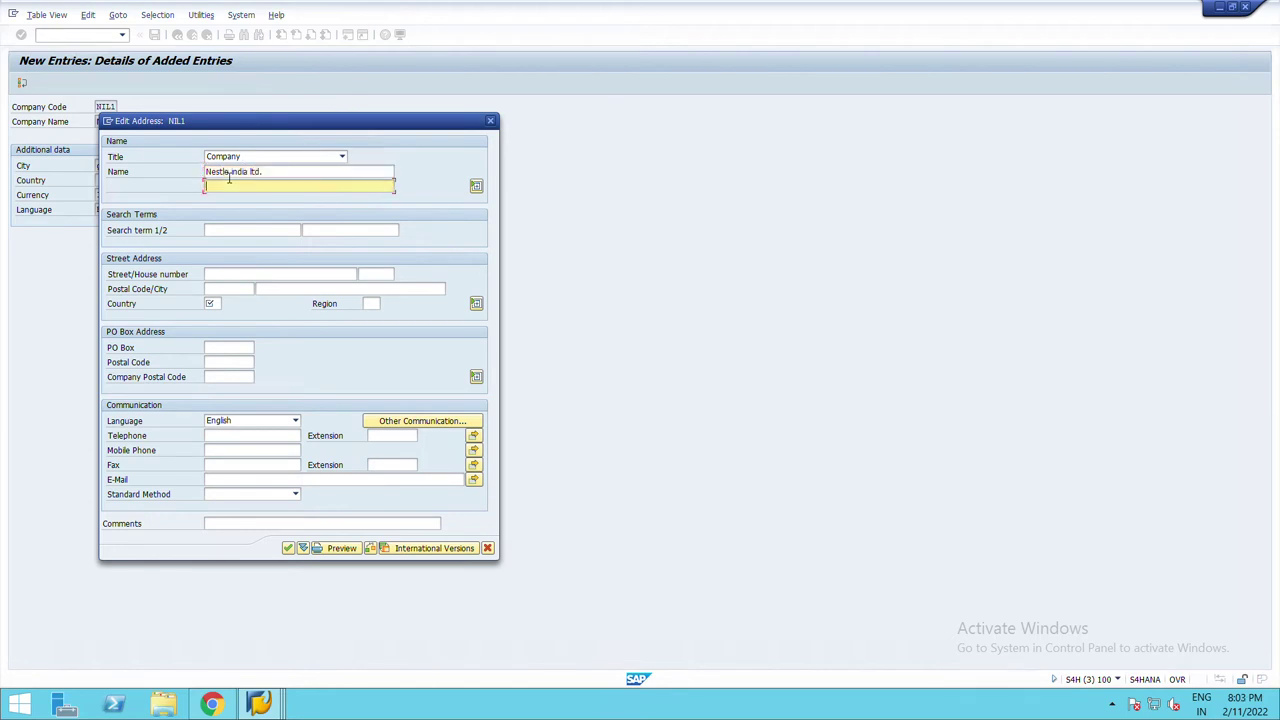
pyautogui.press('Tab')
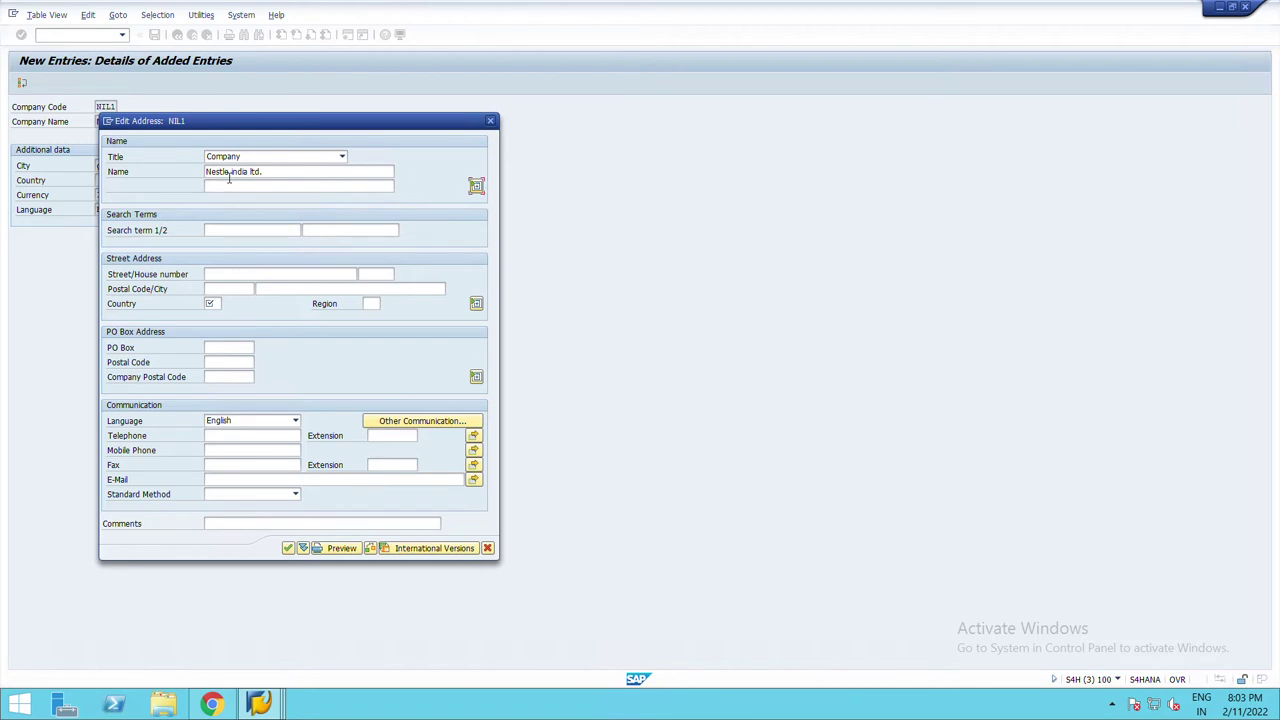
pyautogui.press('Tab')
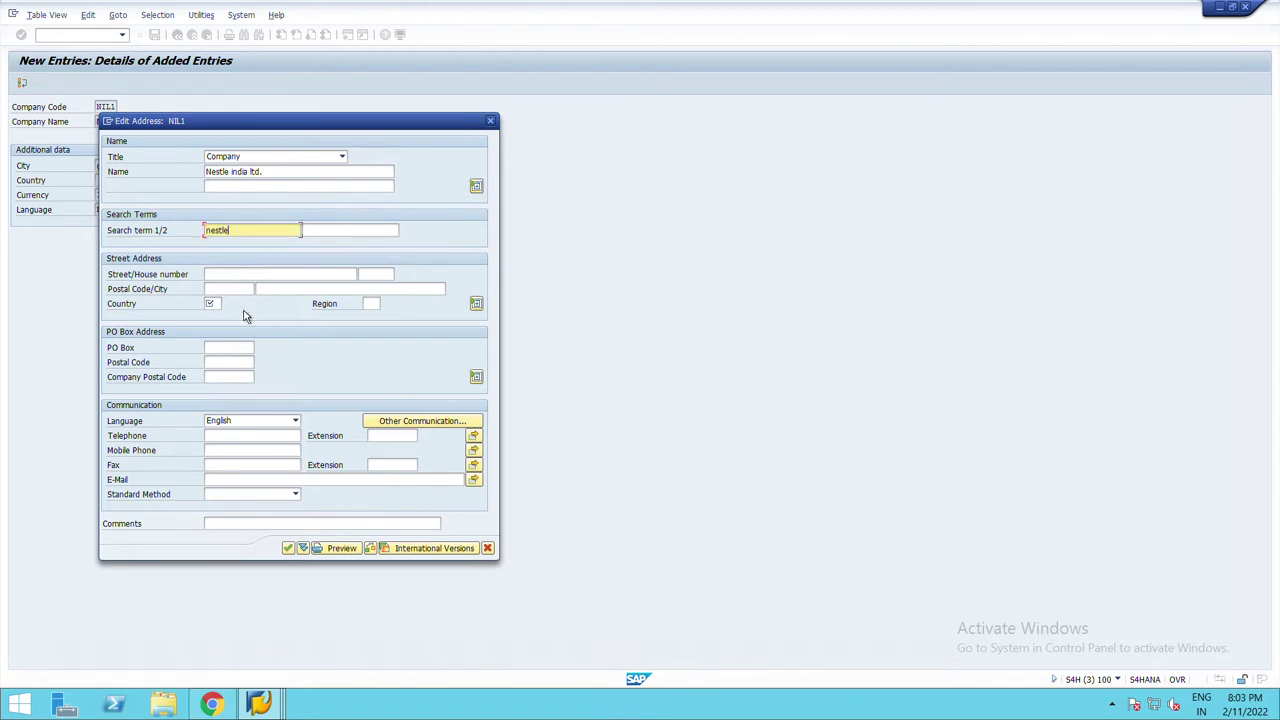
# Set the address country to IN and region to Uttar Pradesh (24)
pyautogui.click(222, 305)
pyautogui.write('india')
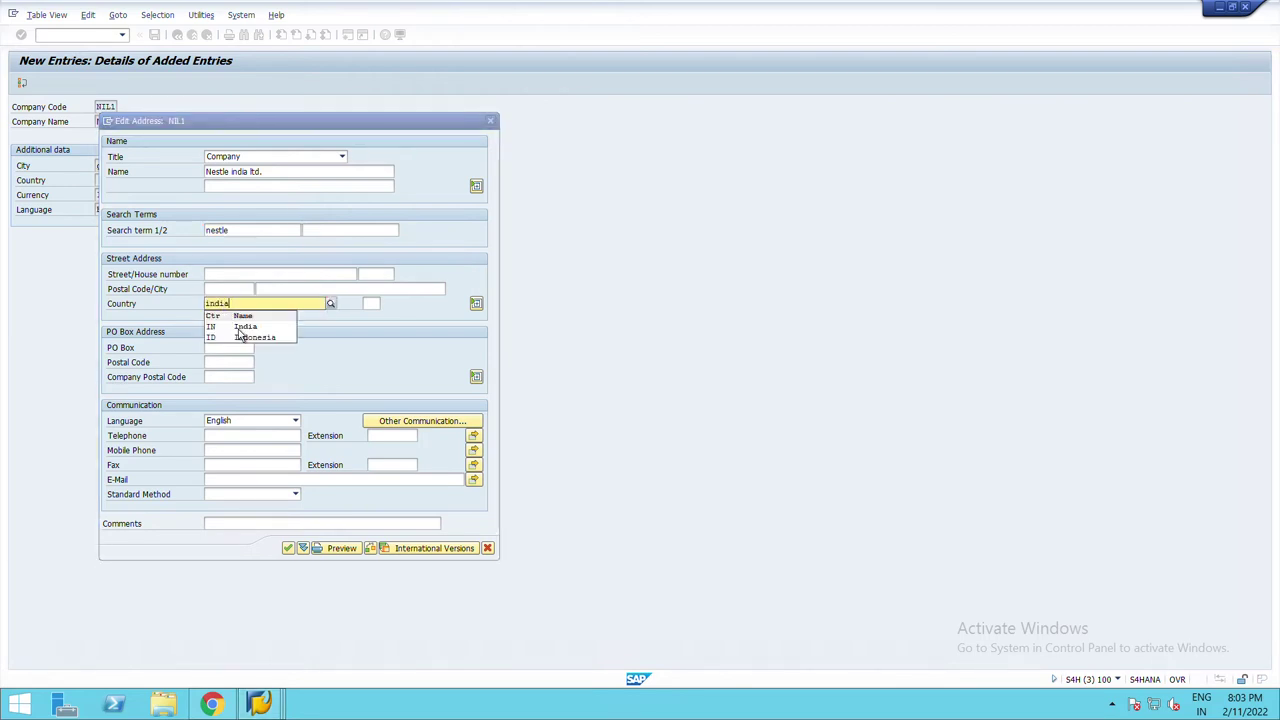
pyautogui.click(240, 330)
pyautogui.click(371, 304)
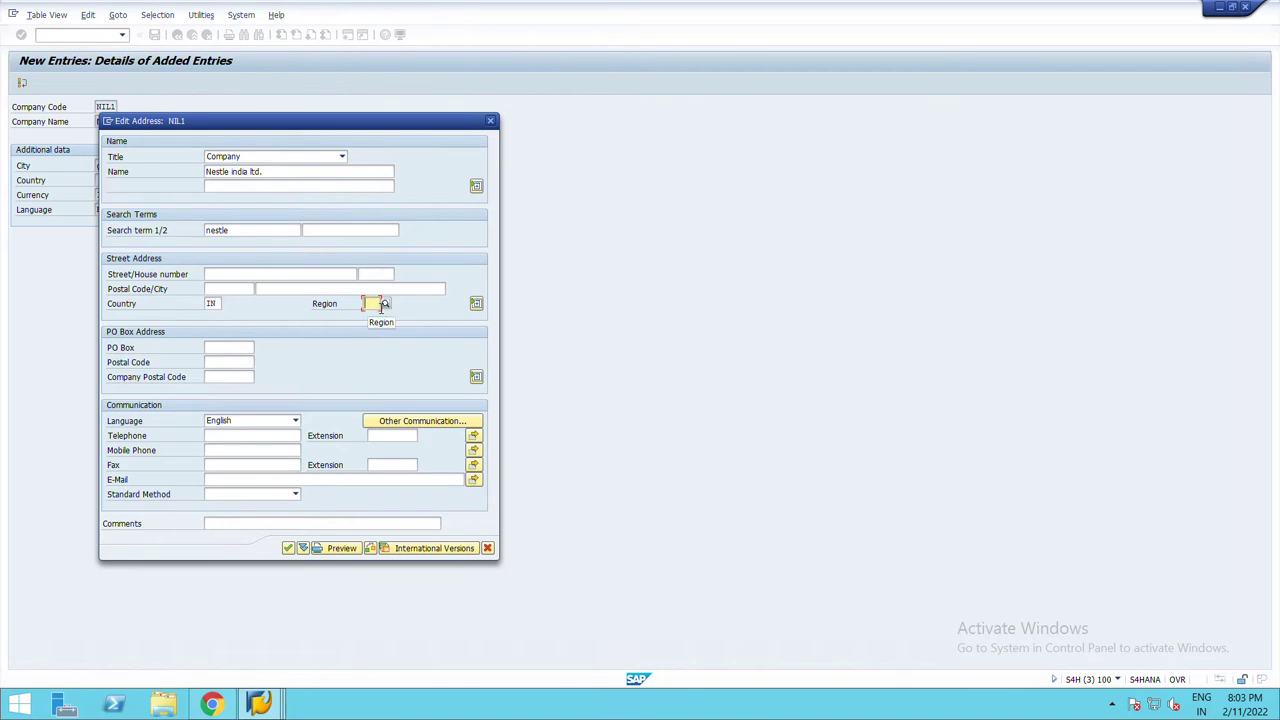
pyautogui.write('utta')
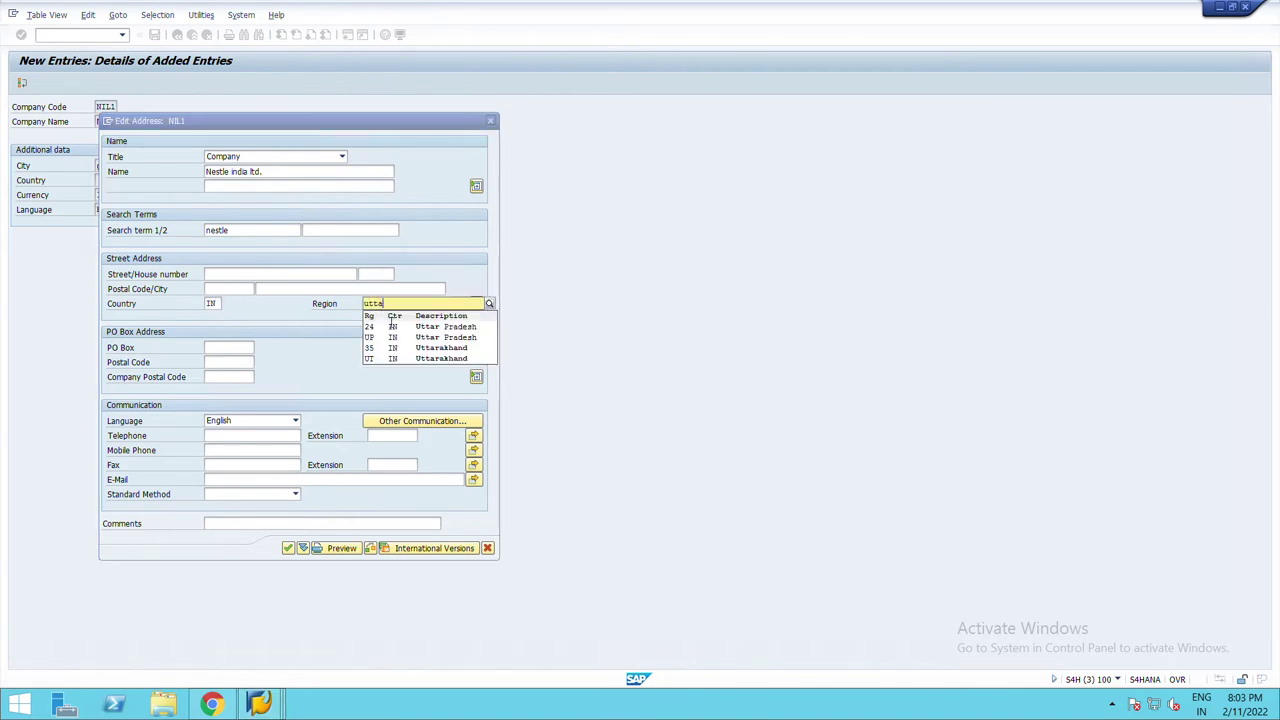
pyautogui.click(396, 327)
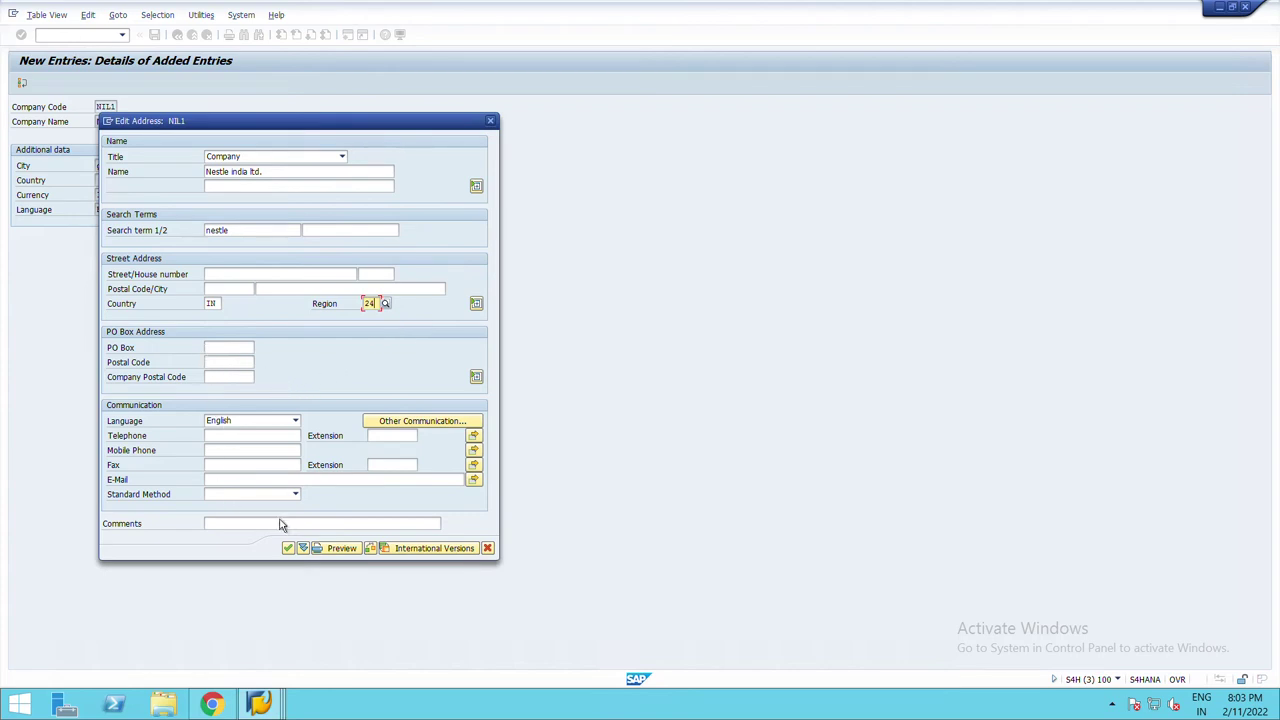
# Confirm the address and save NIL1 under new request 'define company code- nestle'
pyautogui.click(292, 551)
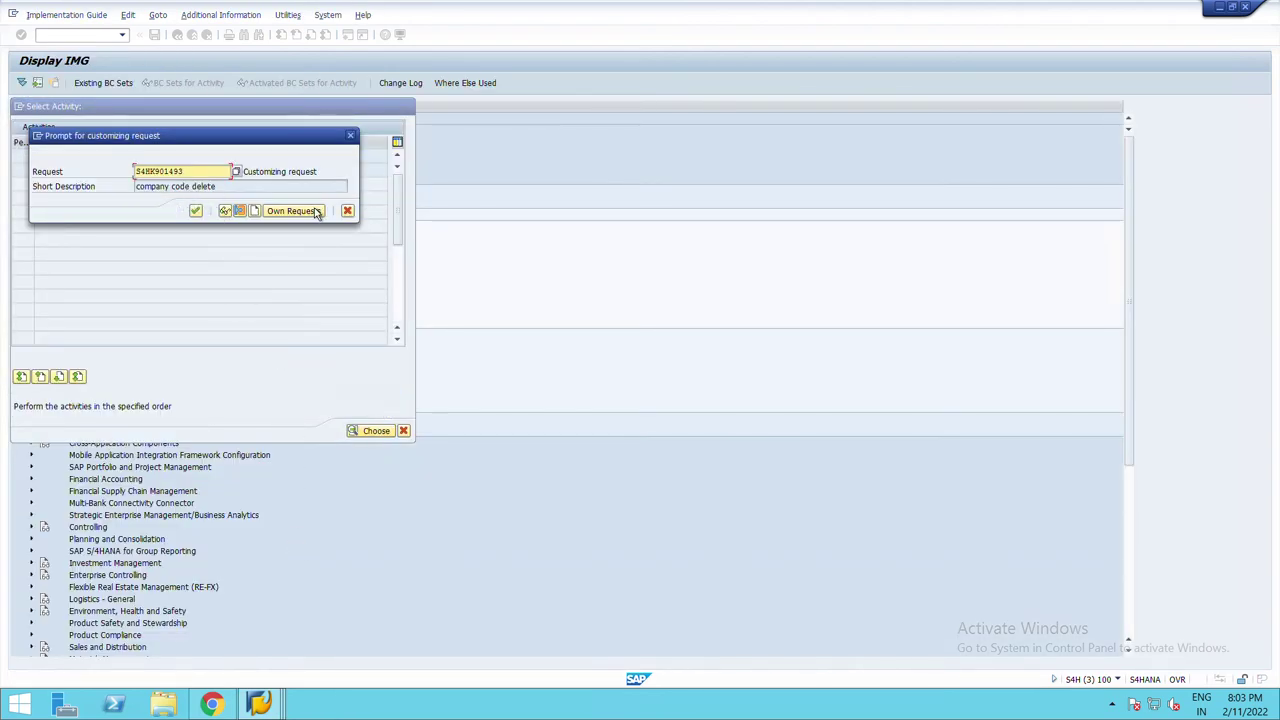
pyautogui.click(255, 211)
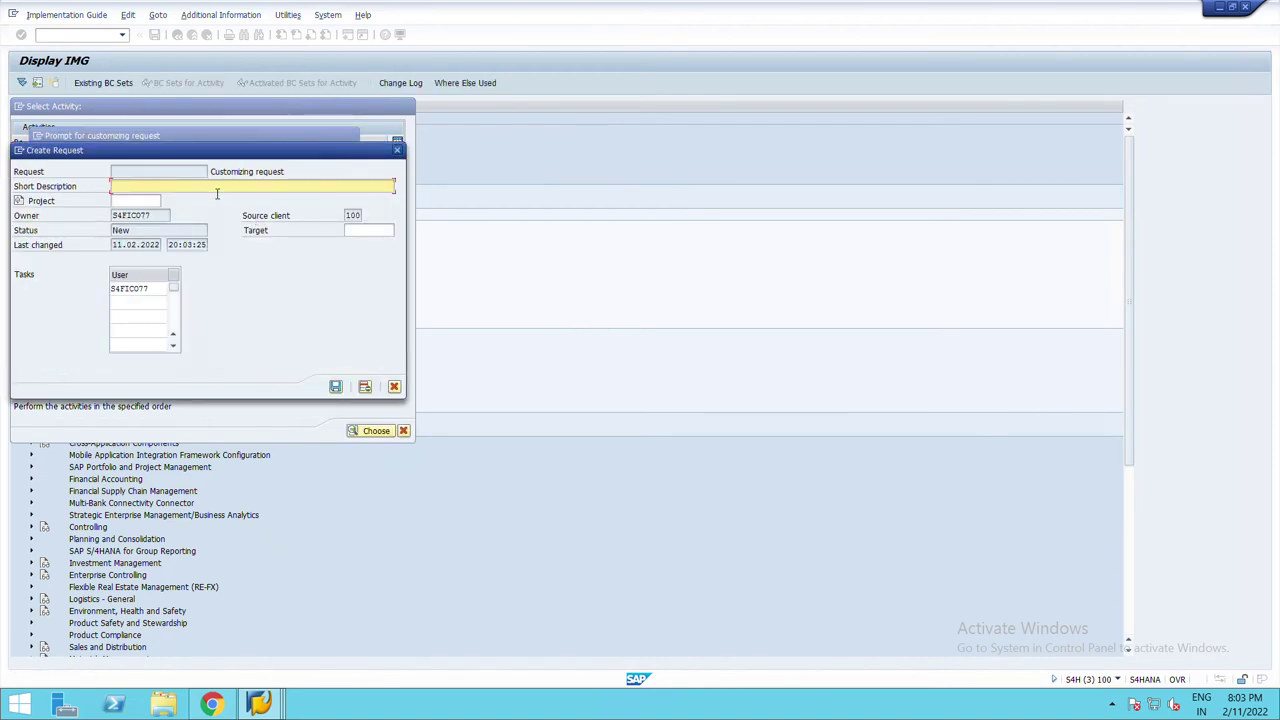
pyautogui.write('define company')
pyautogui.press('BackSpace')
pyautogui.press('BackSpace')
pyautogui.press('BackSpace')
pyautogui.press('BackSpace')
pyautogui.press('BackSpace')
pyautogui.press('BackSpace')
pyautogui.press('BackSpace')
pyautogui.write('mpany')
pyautogui.write('le')
pyautogui.click(338, 388)
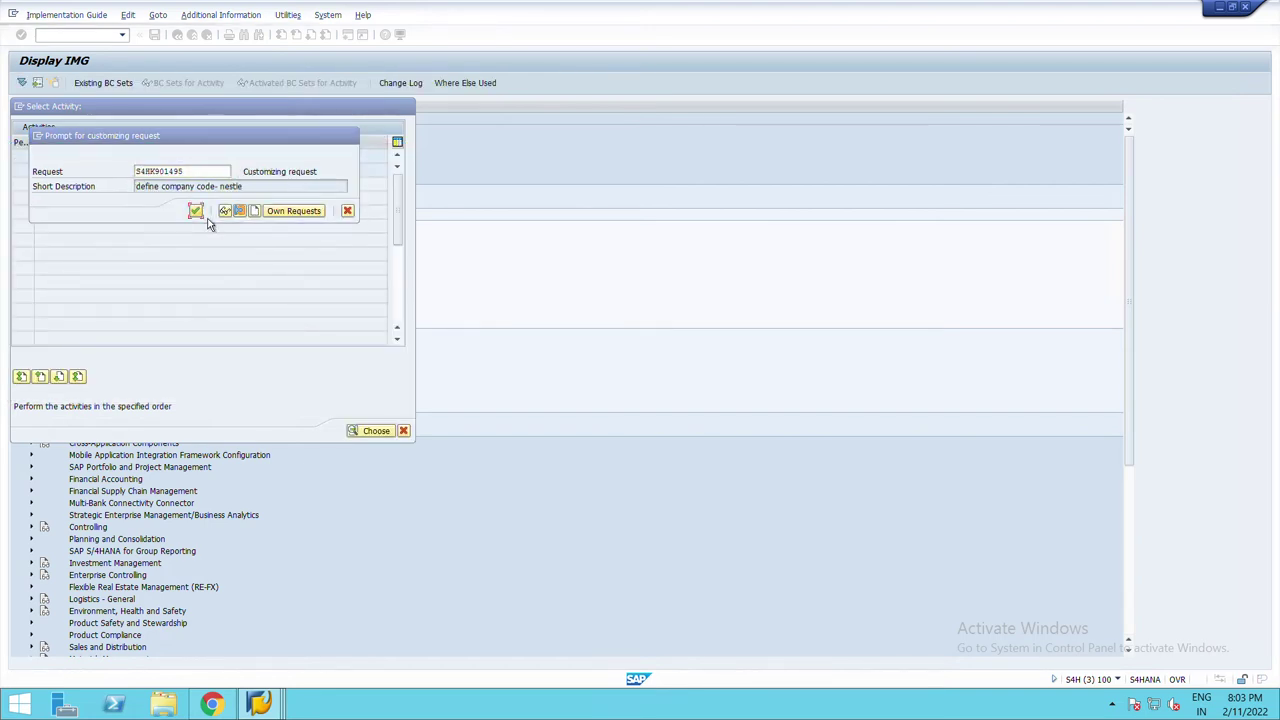
pyautogui.press('Return')
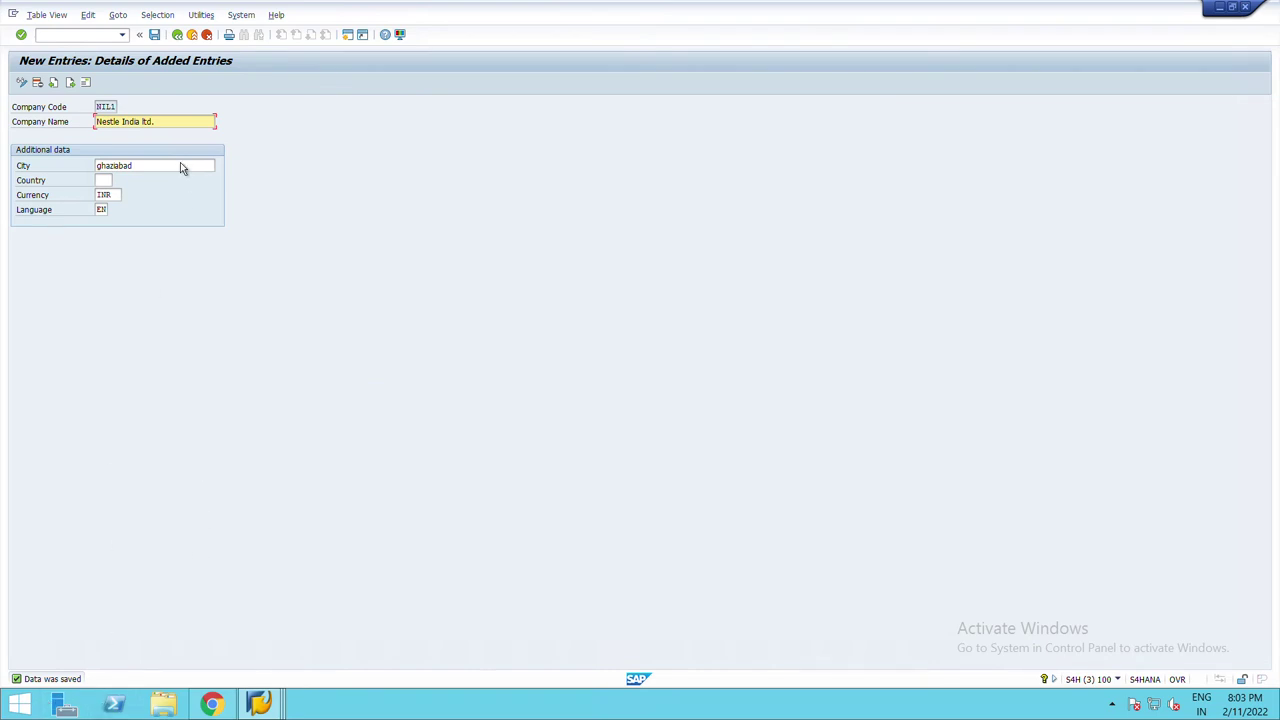
# Back out to the IMG and open Assignment > Financial Accounting > Assign company code to company
pyautogui.click(208, 36)
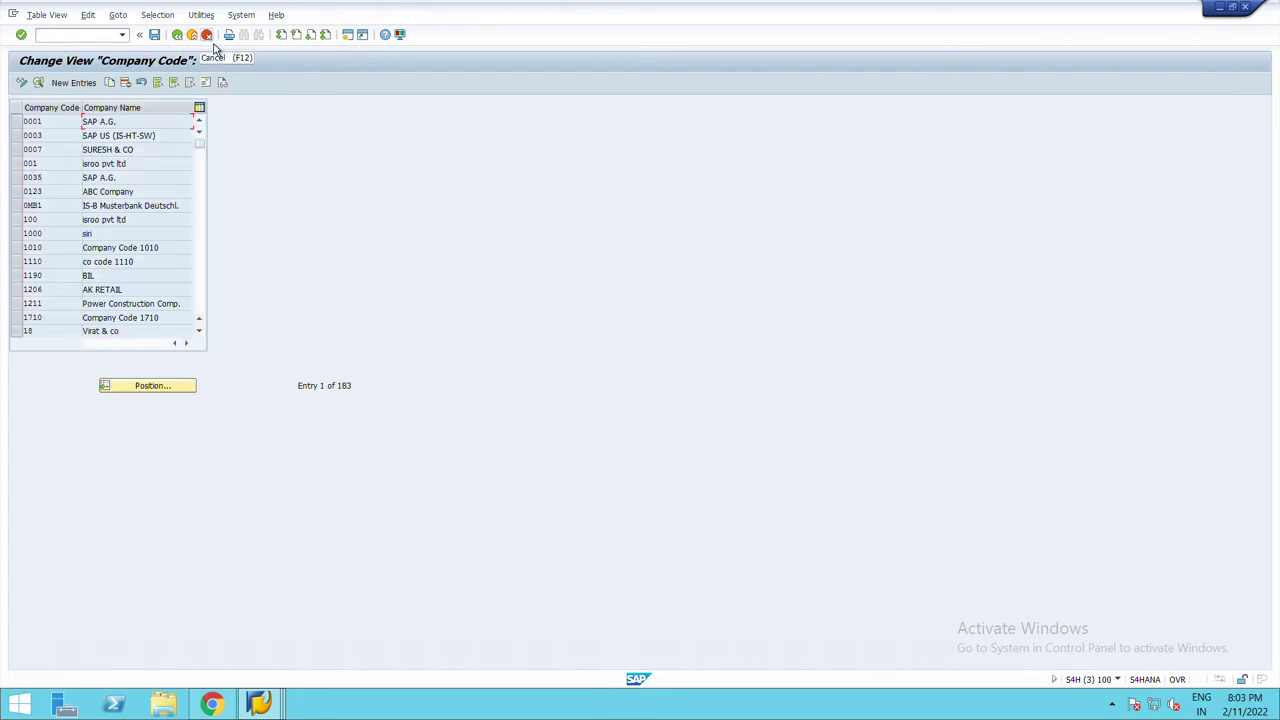
pyautogui.click(212, 42)
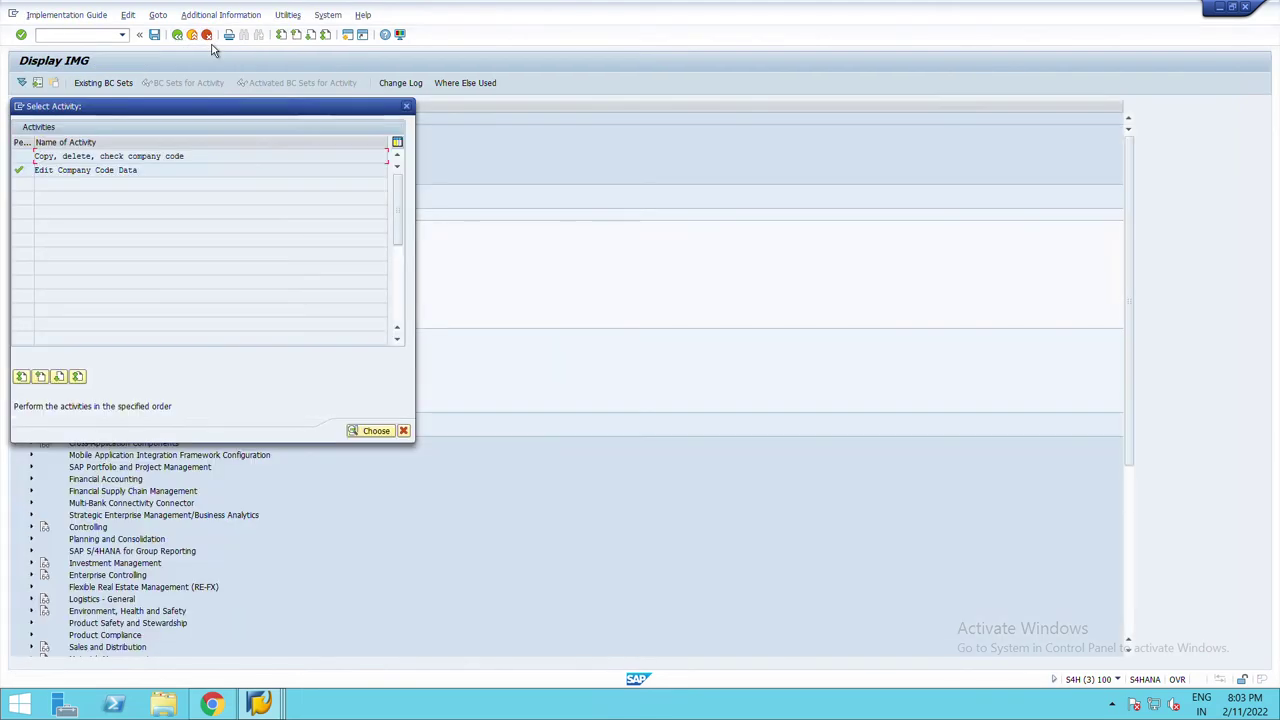
pyautogui.click(405, 433)
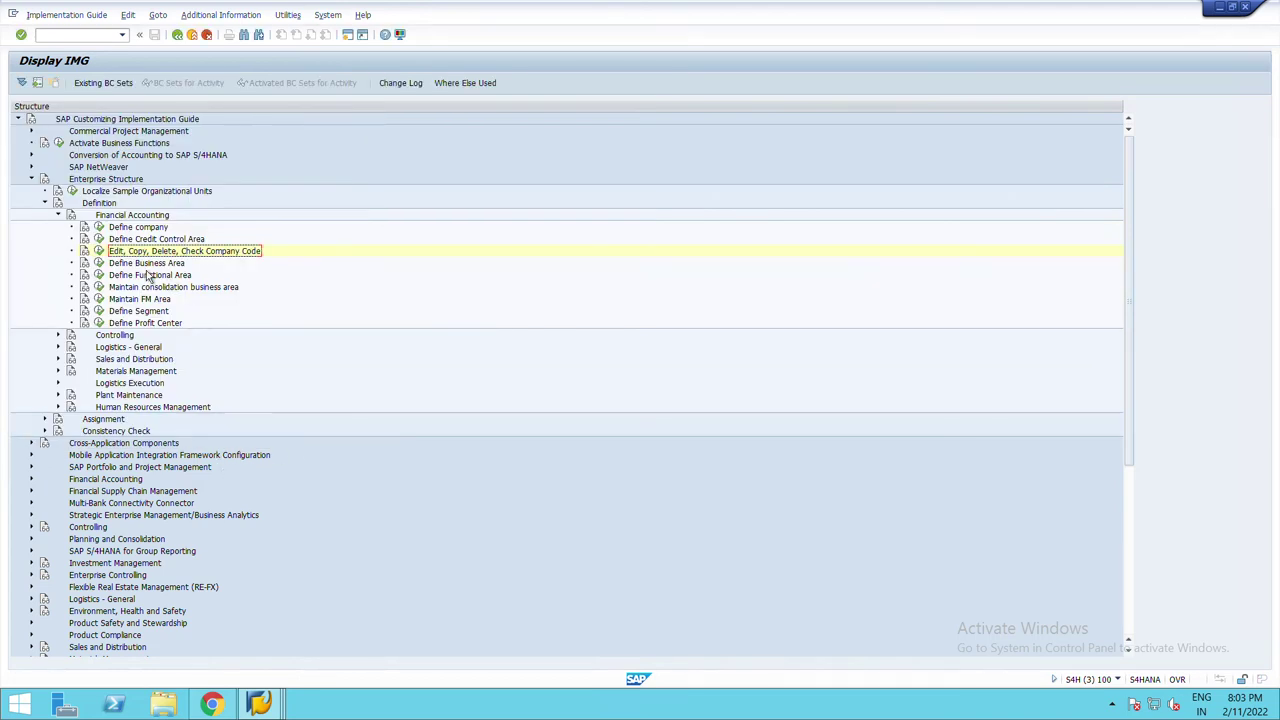
pyautogui.click(44, 203)
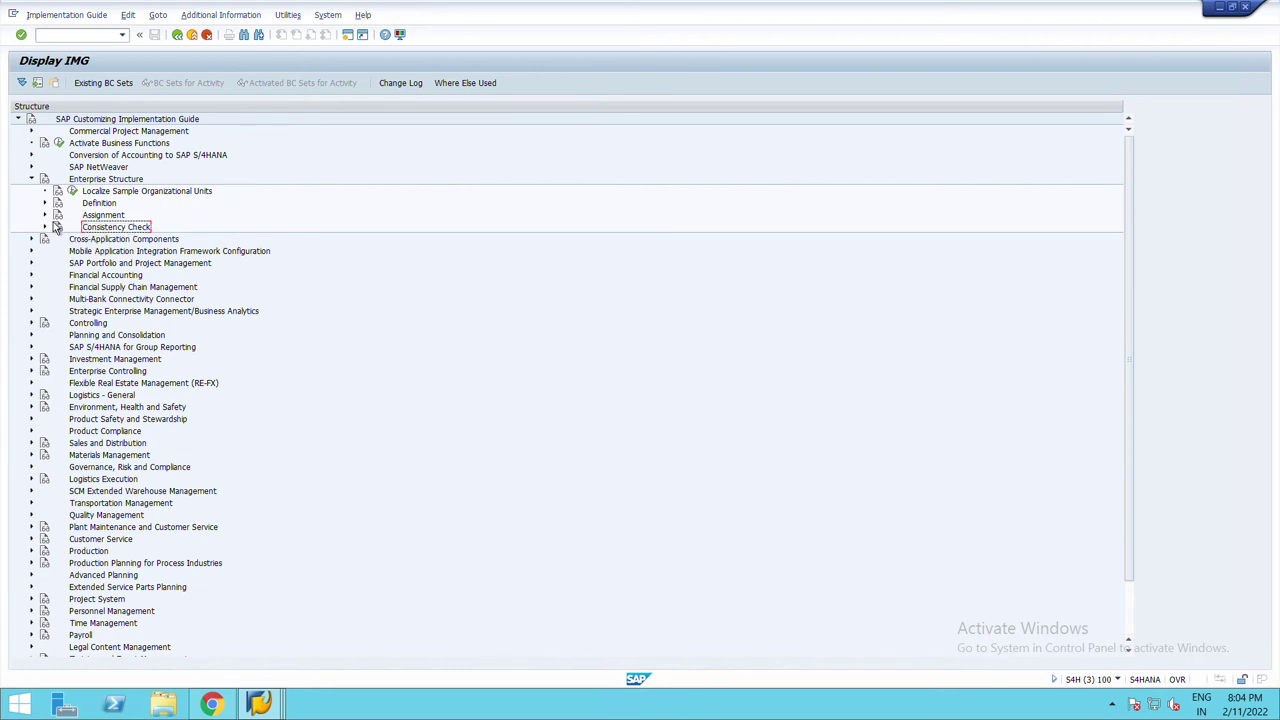
pyautogui.click(44, 215)
pyautogui.click(59, 227)
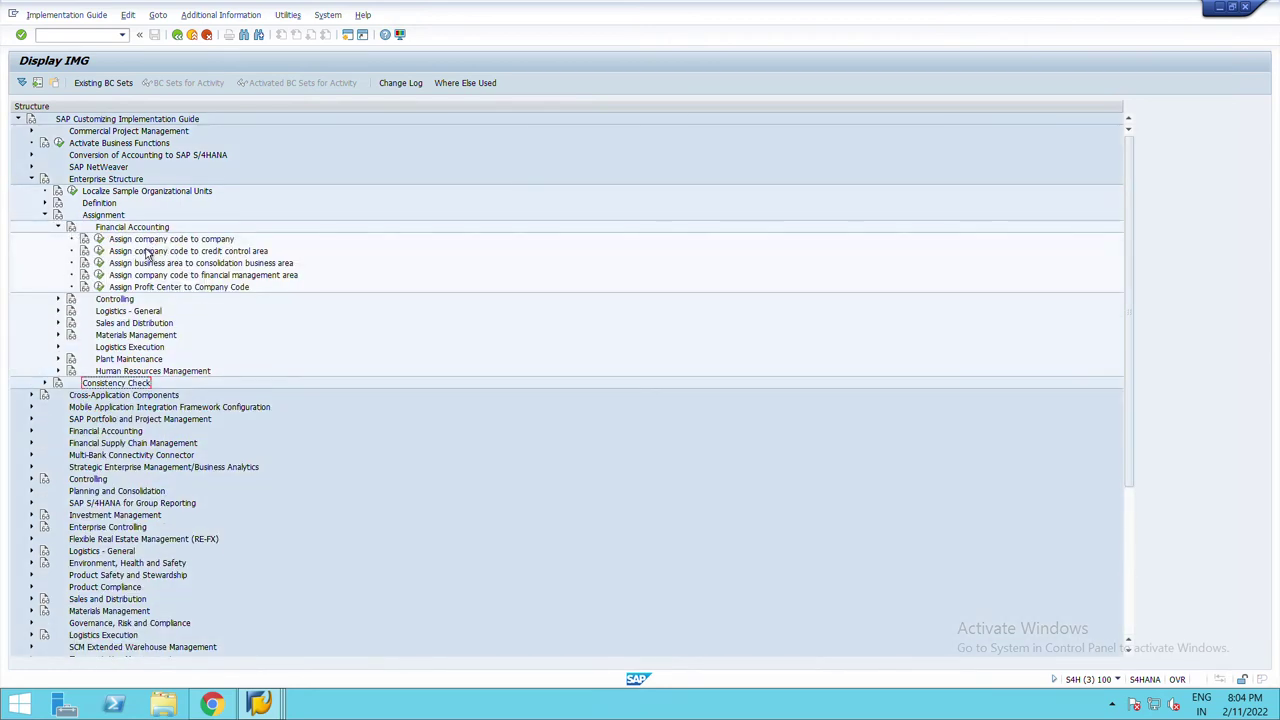
pyautogui.click(99, 240)
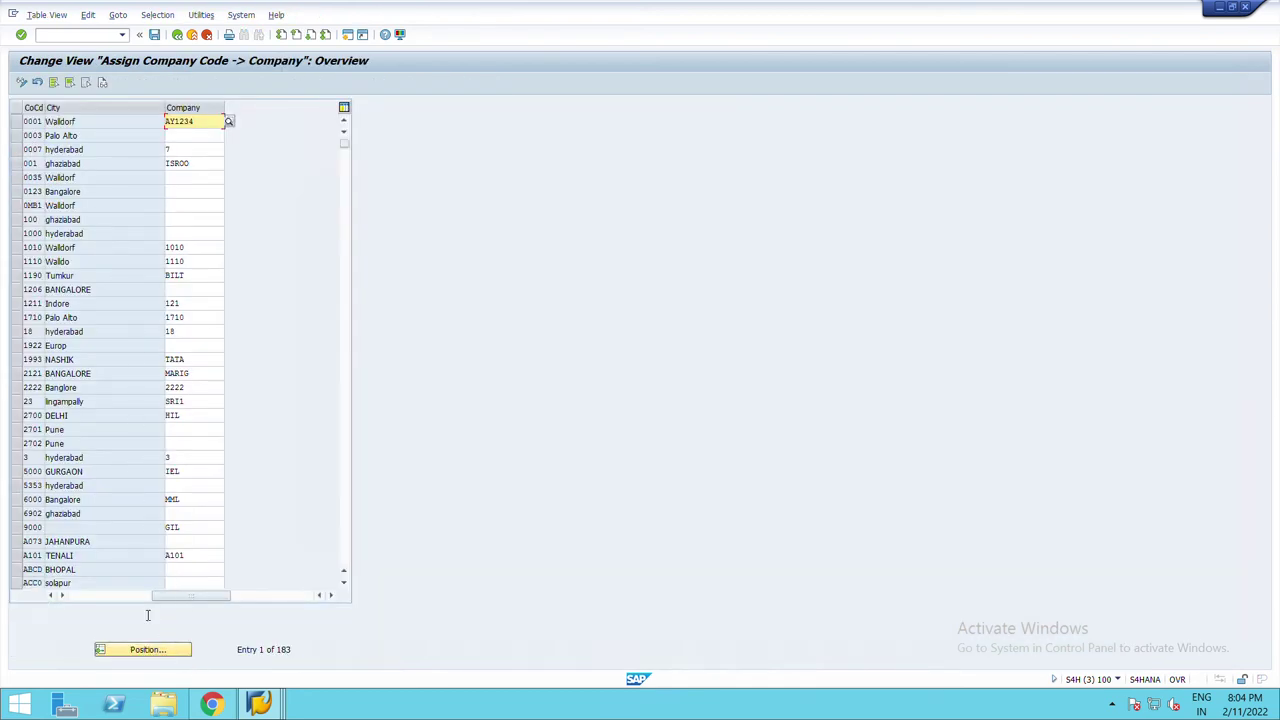
# Position the assignment table at company code NIL1
pyautogui.click(146, 650)
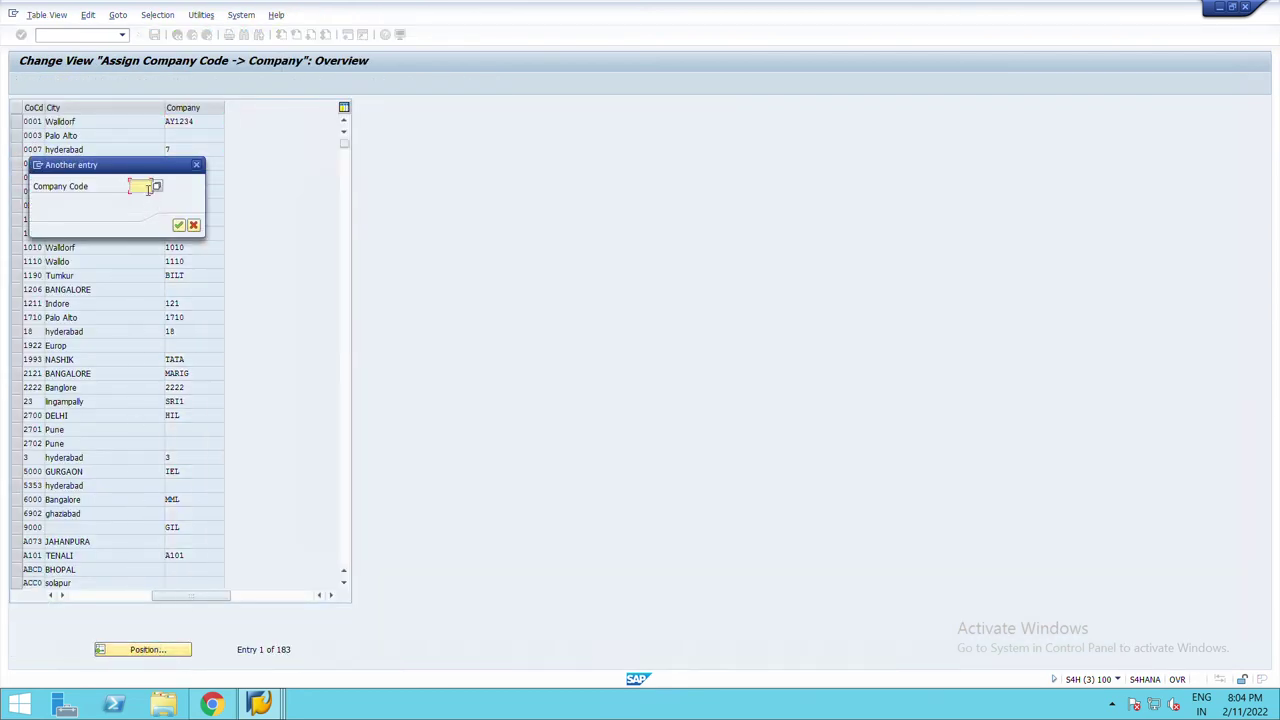
pyautogui.write('Nil1')
pyautogui.click(178, 225)
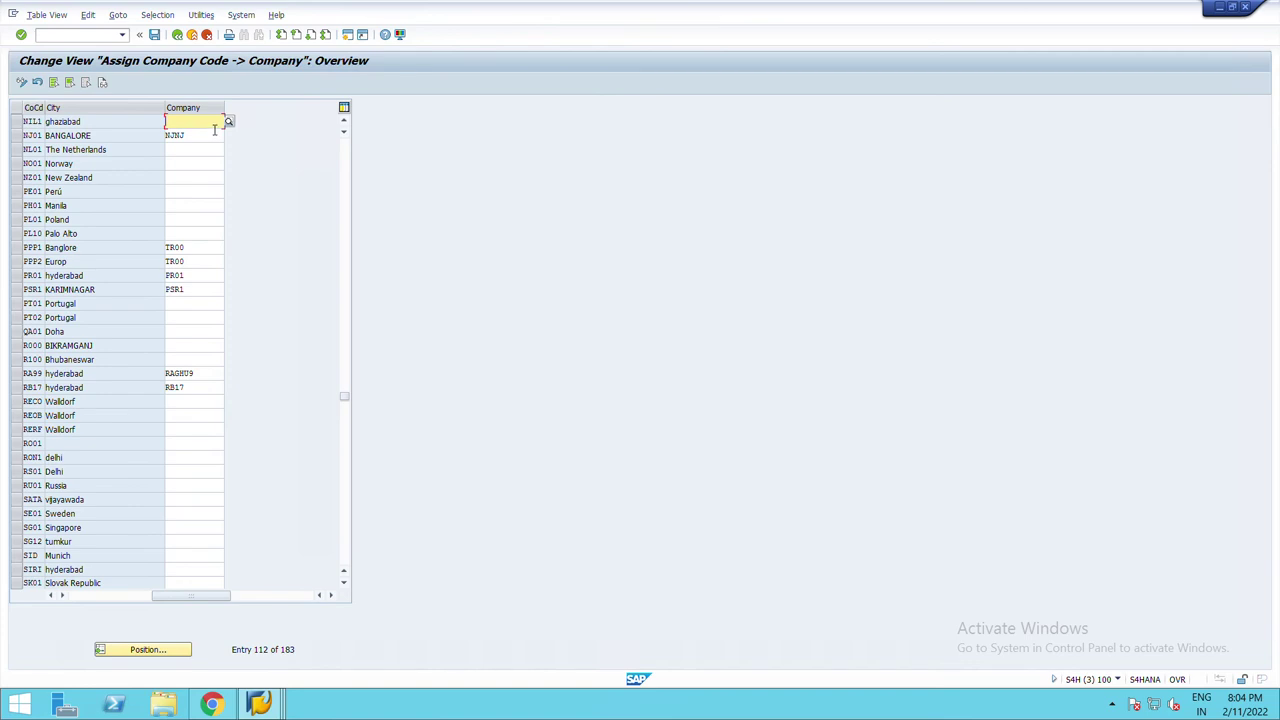
# Enter company NSA001 (Nestle SA) for NIL1 and check the entry
pyautogui.write('ns')
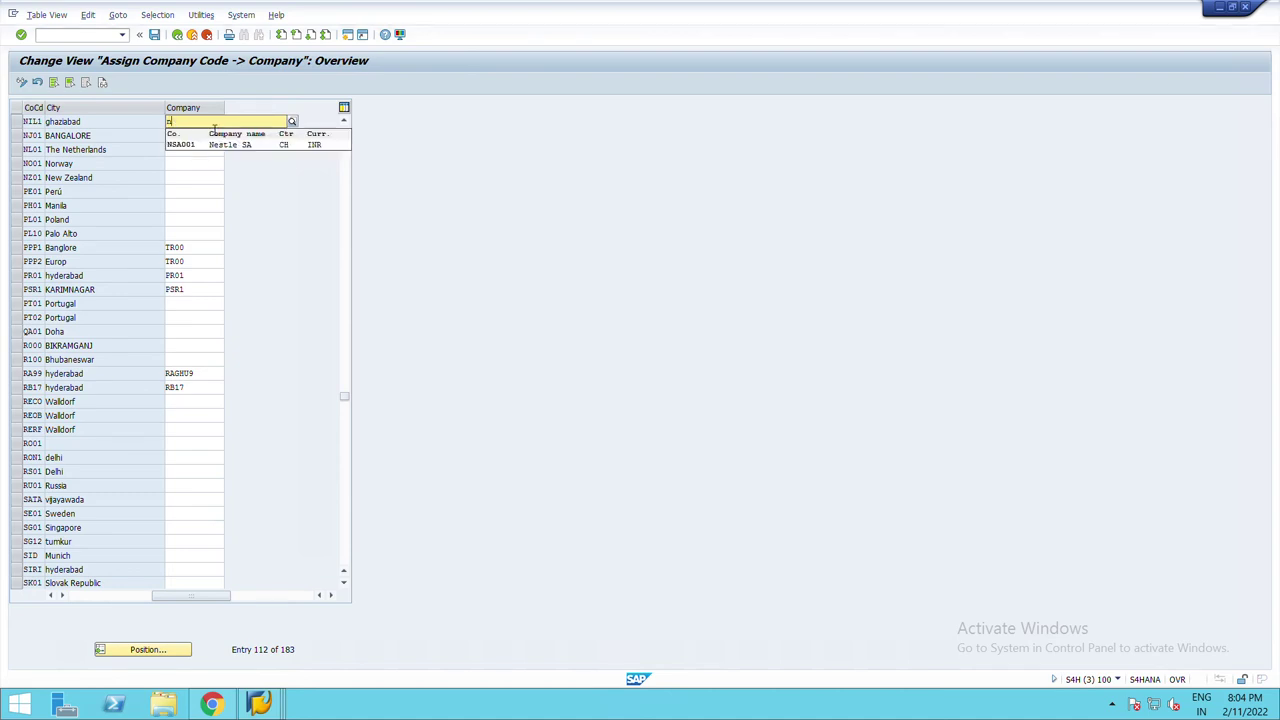
pyautogui.press('BackSpace')
pyautogui.press('Down')
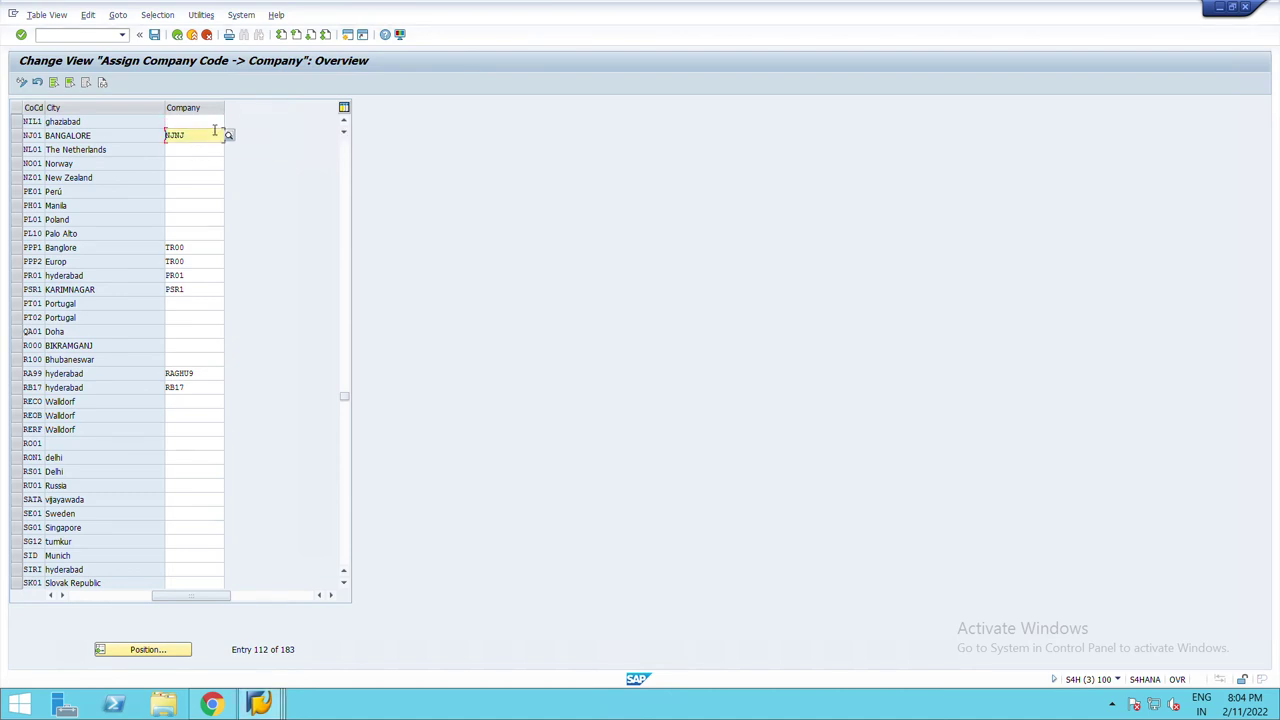
pyautogui.write('NSA')
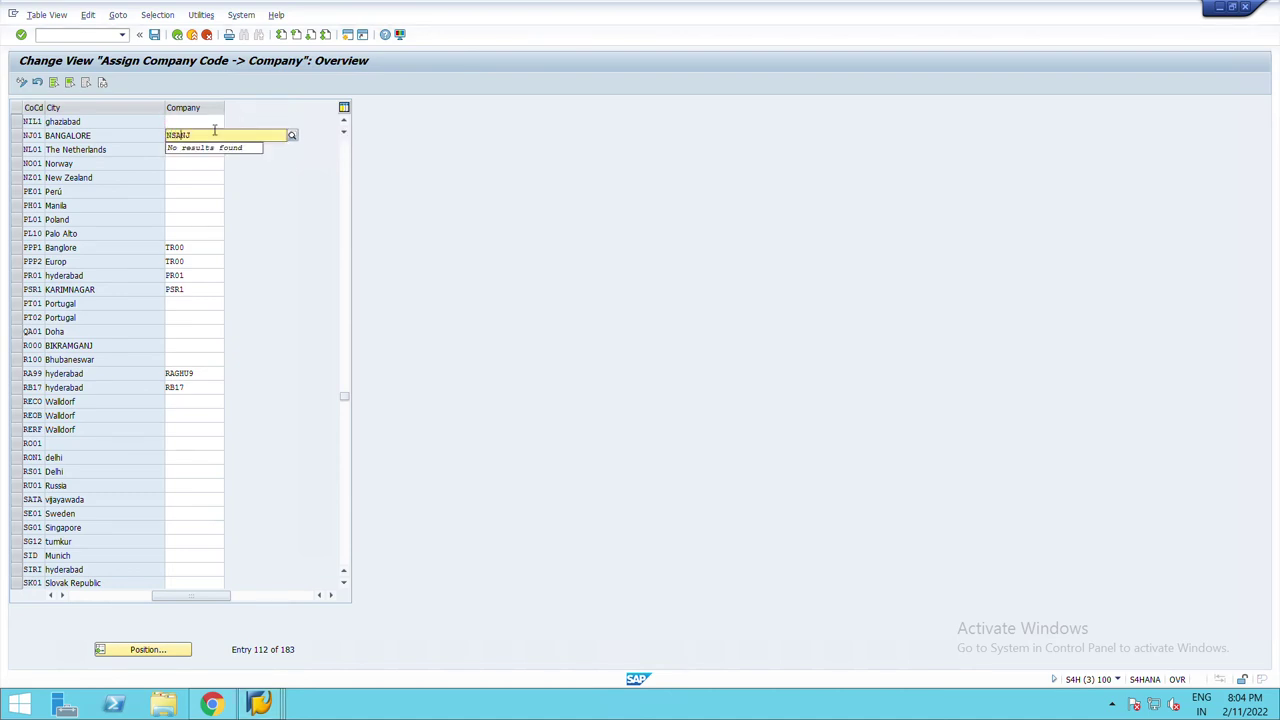
pyautogui.press('Up')
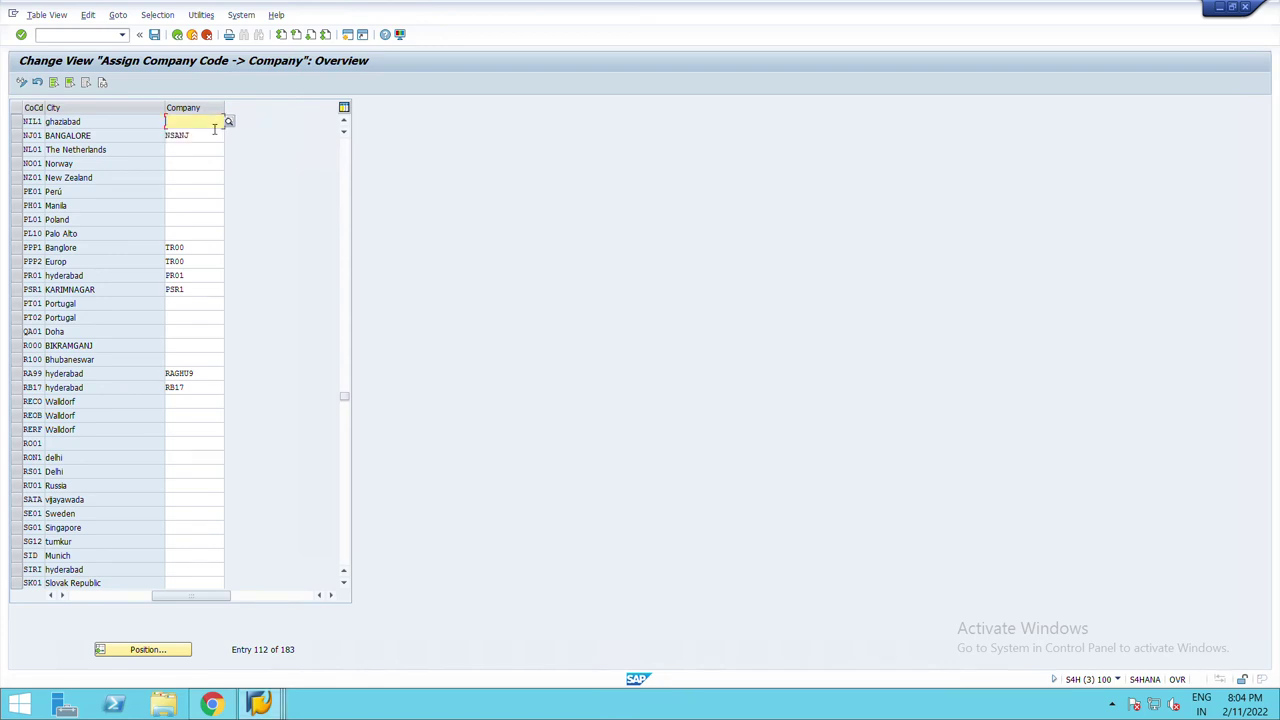
pyautogui.write('NSA00')
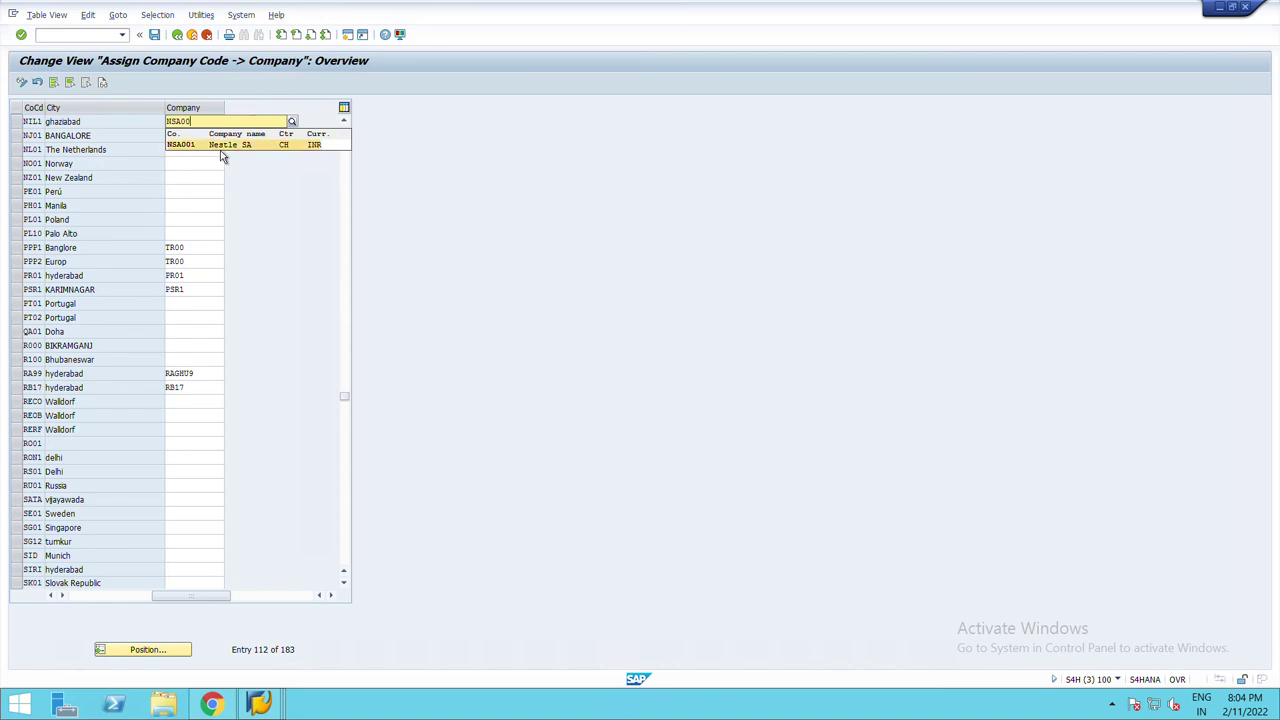
pyautogui.click(258, 150)
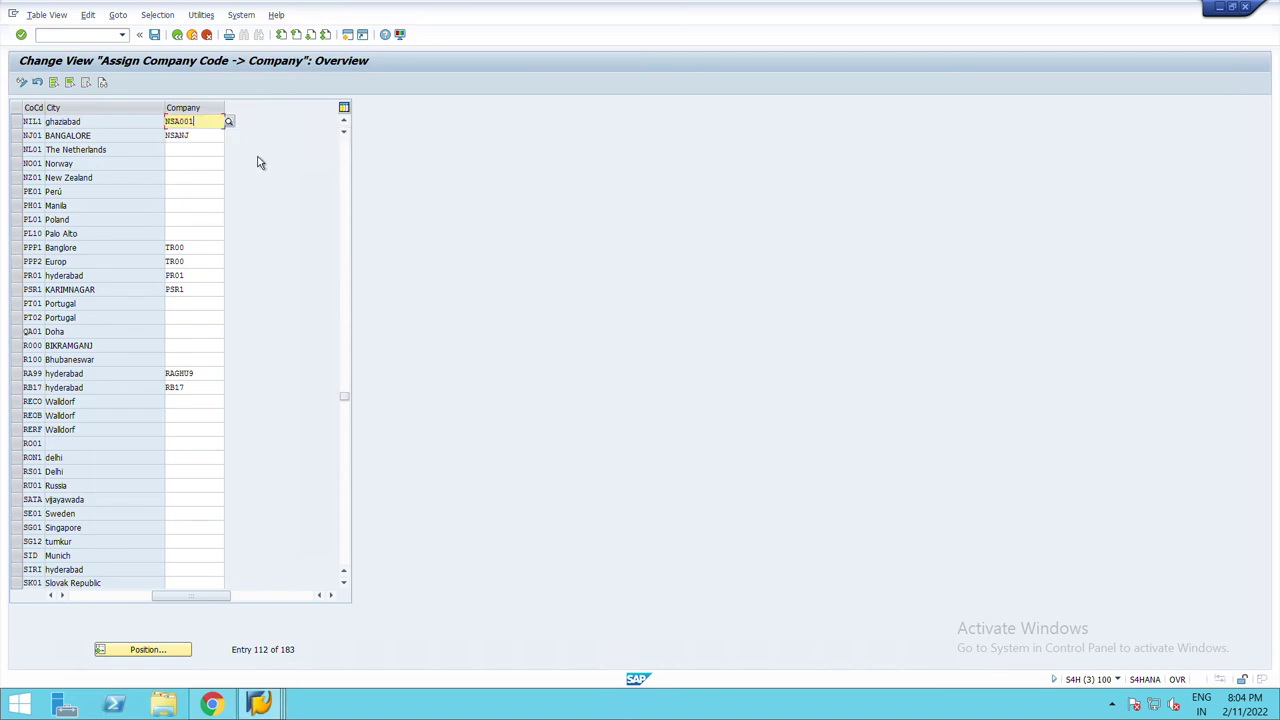
pyautogui.click(154, 34)
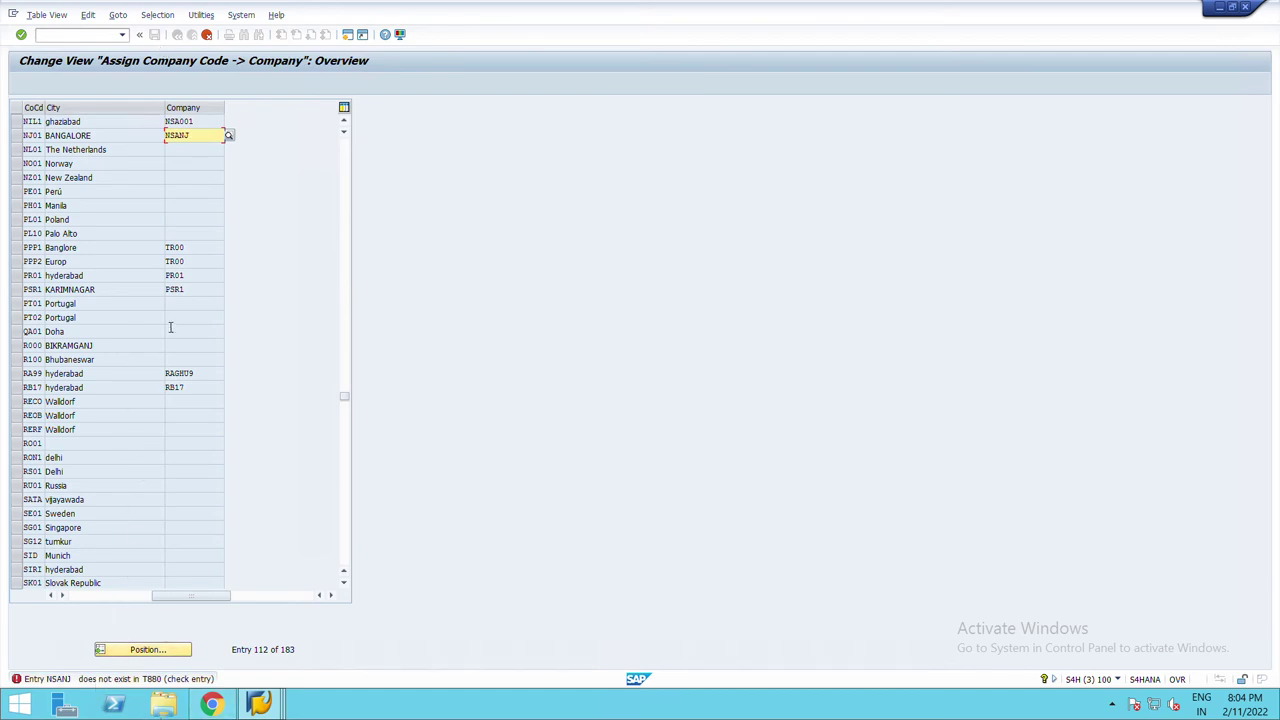
pyautogui.click(212, 121)
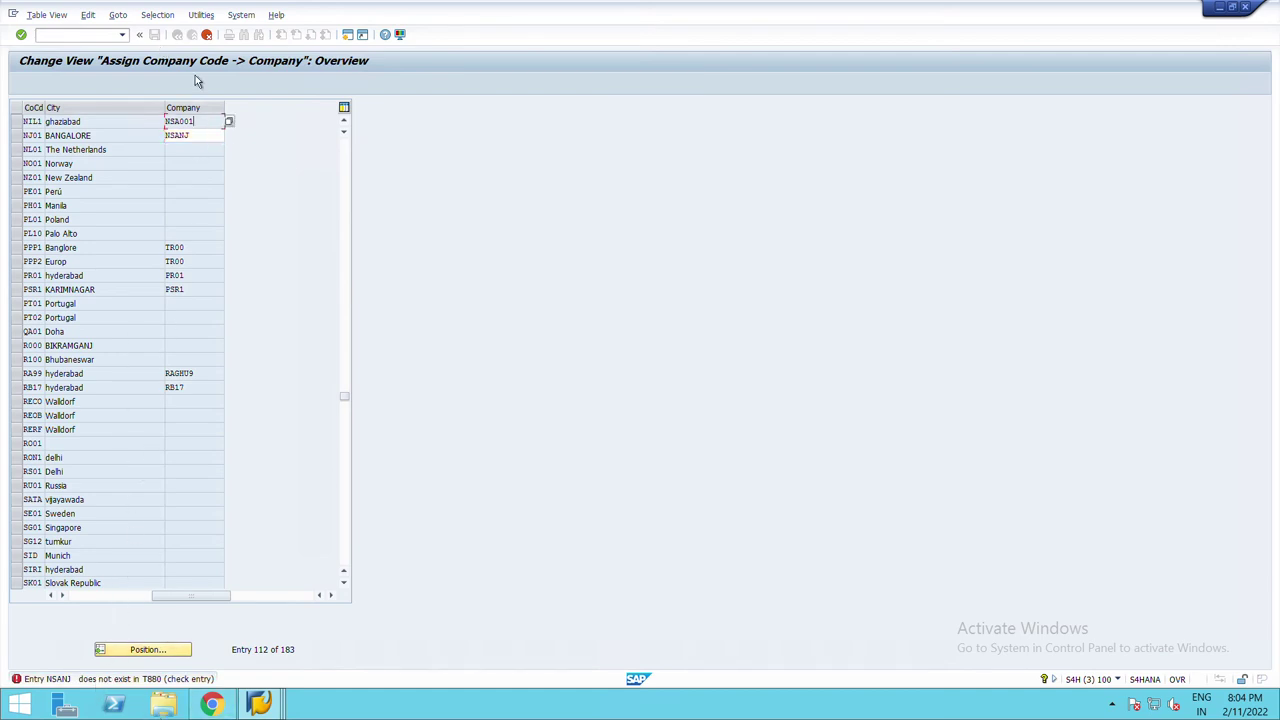
# Save NIL1's NSA001 assignment under new request 'Assign company code to company' and exit to the IMG
pyautogui.click(207, 34)
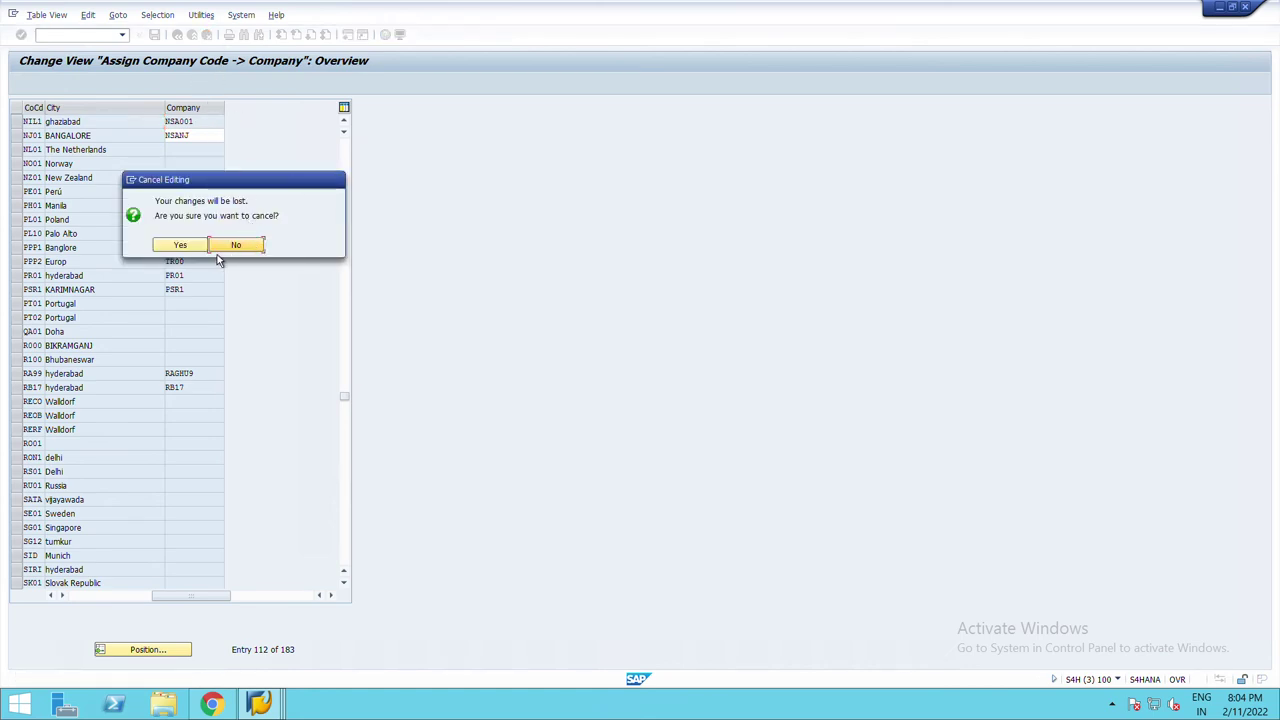
pyautogui.click(194, 246)
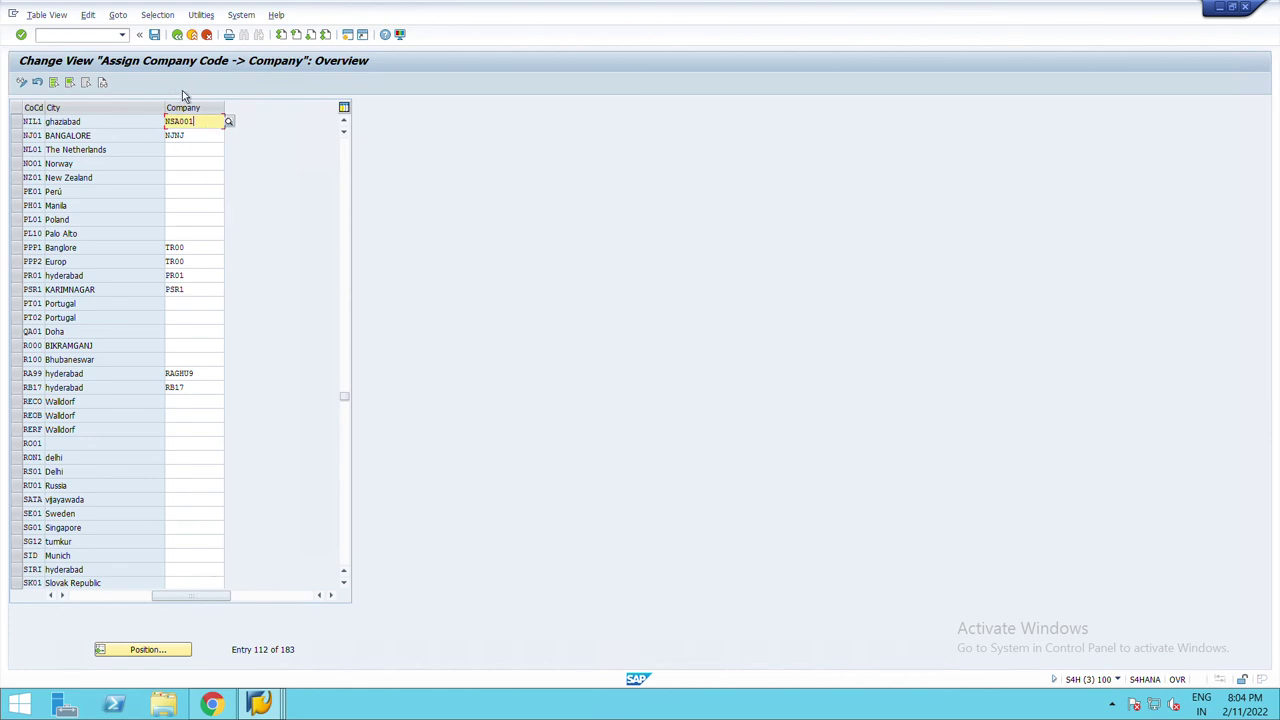
pyautogui.click(160, 36)
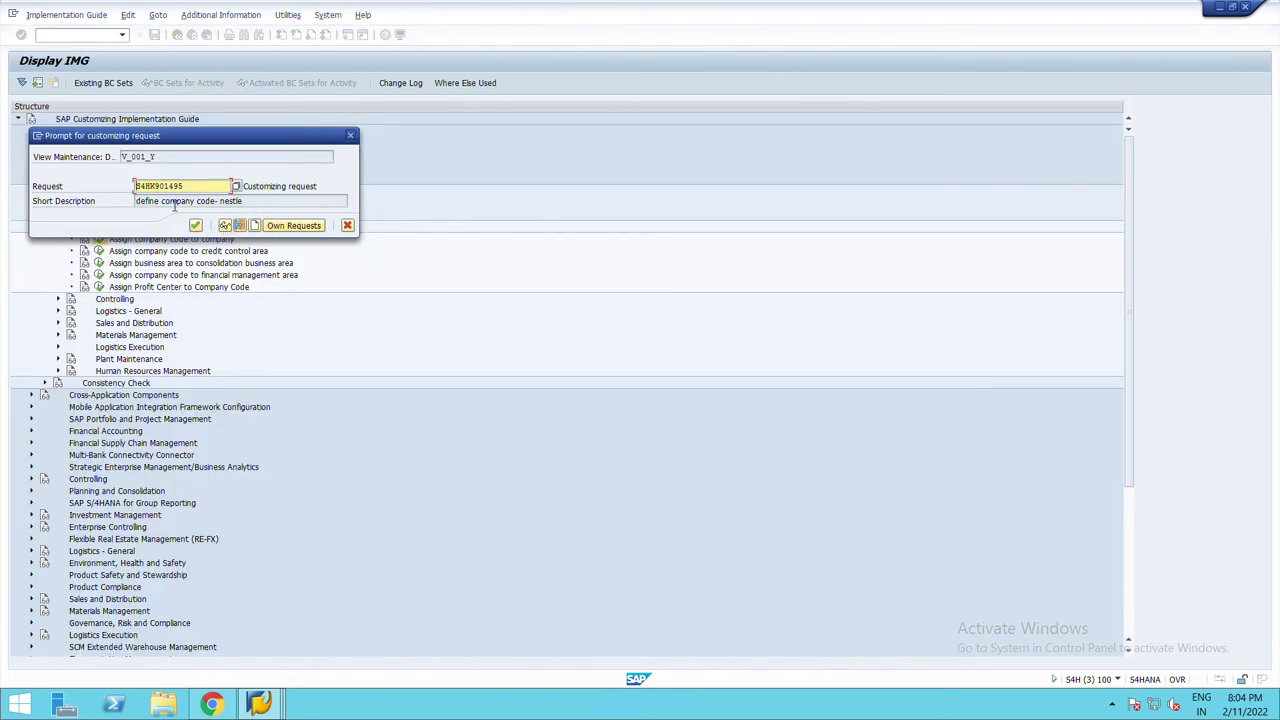
pyautogui.click(255, 226)
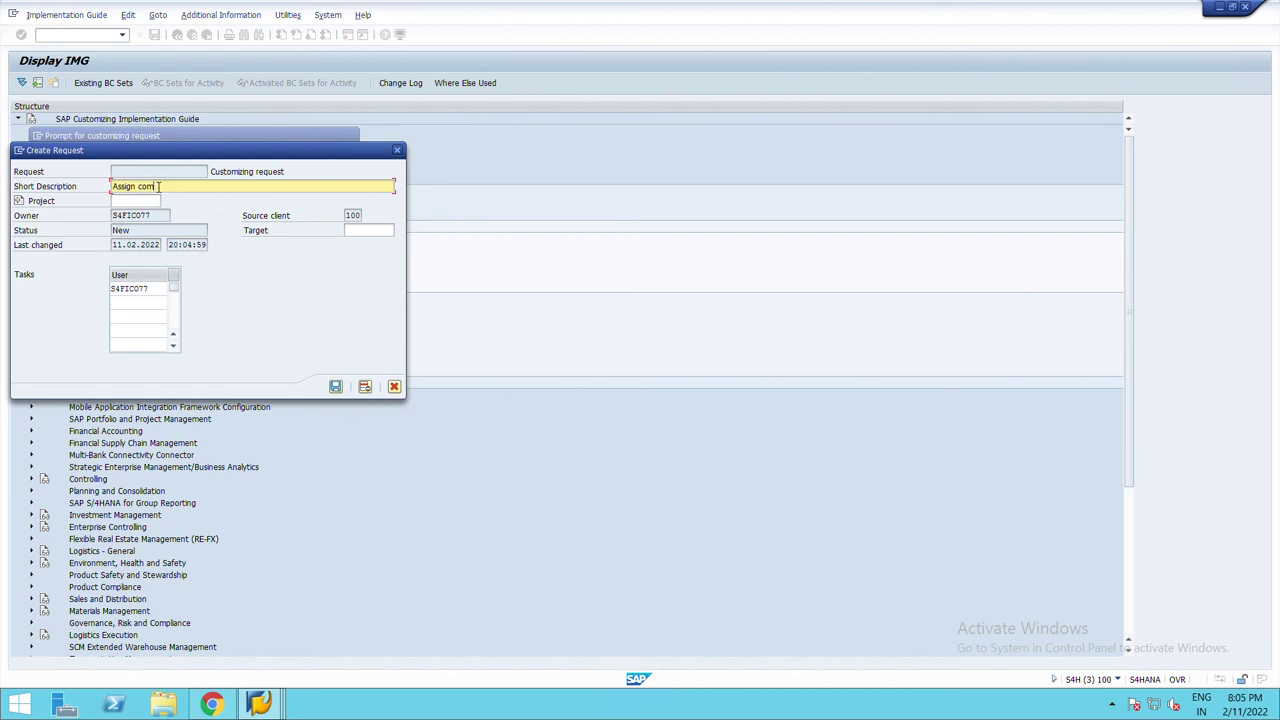
pyautogui.write('Assign company code to cpm')
pyautogui.click(336, 386)
pyautogui.click(196, 225)
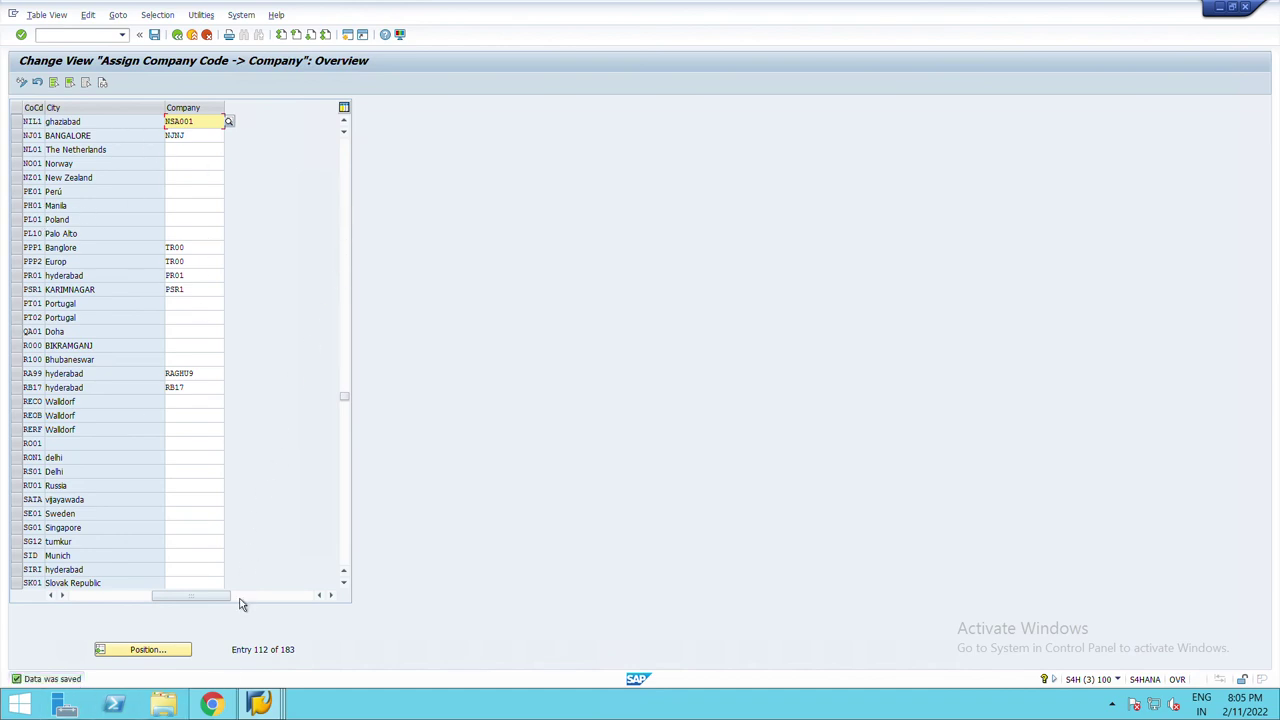
pyautogui.click(207, 35)
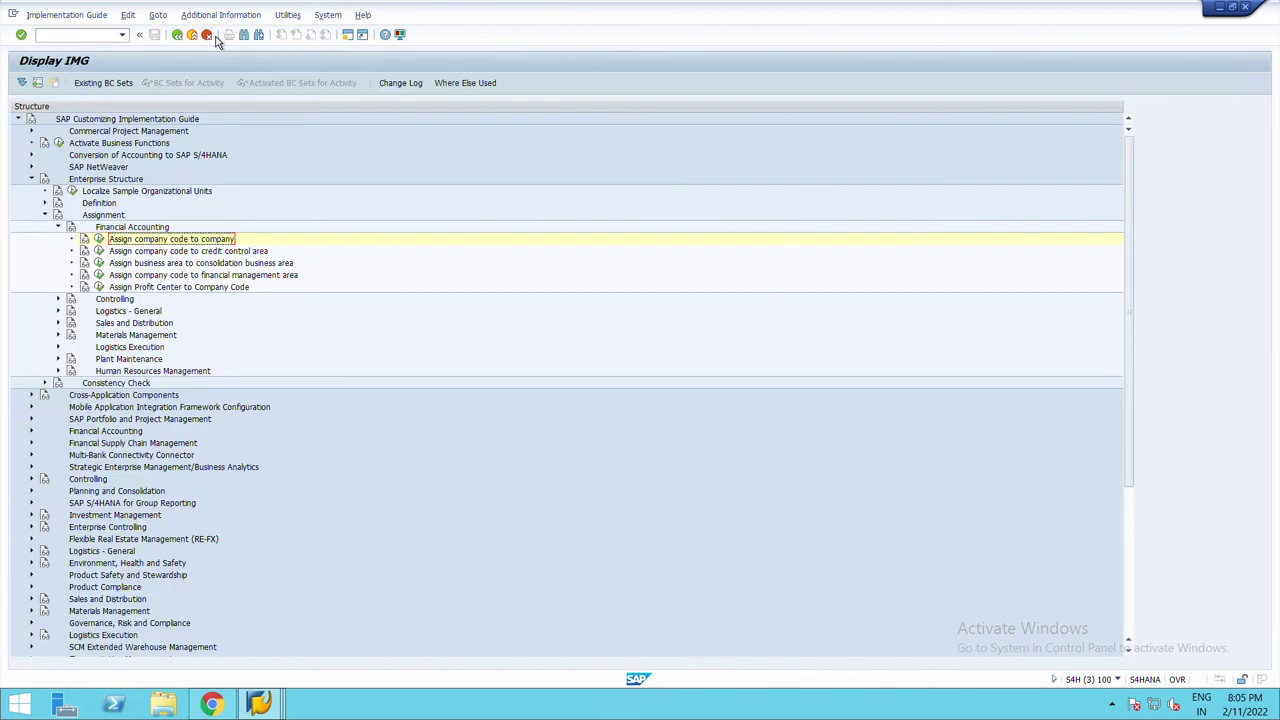